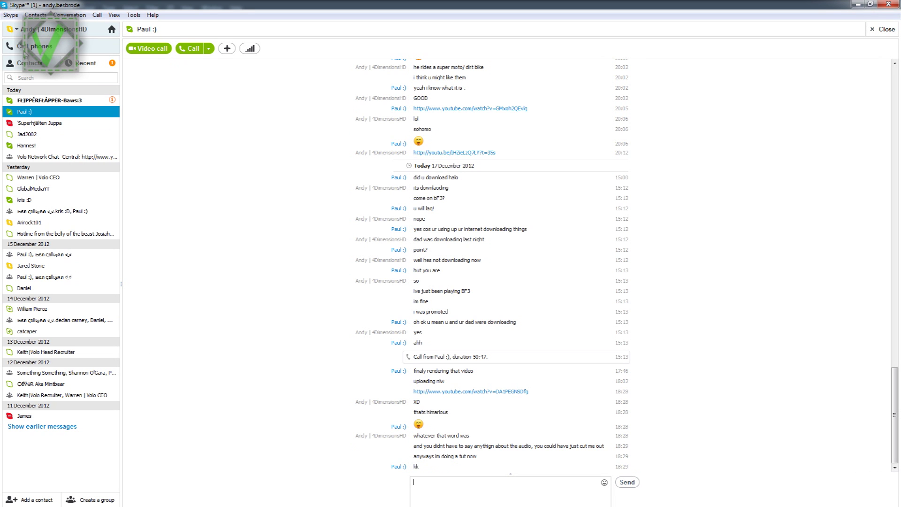
- Switch the Skype online status to Do Not Disturb from the top-left status menu
click(16, 28)
click(29, 51)
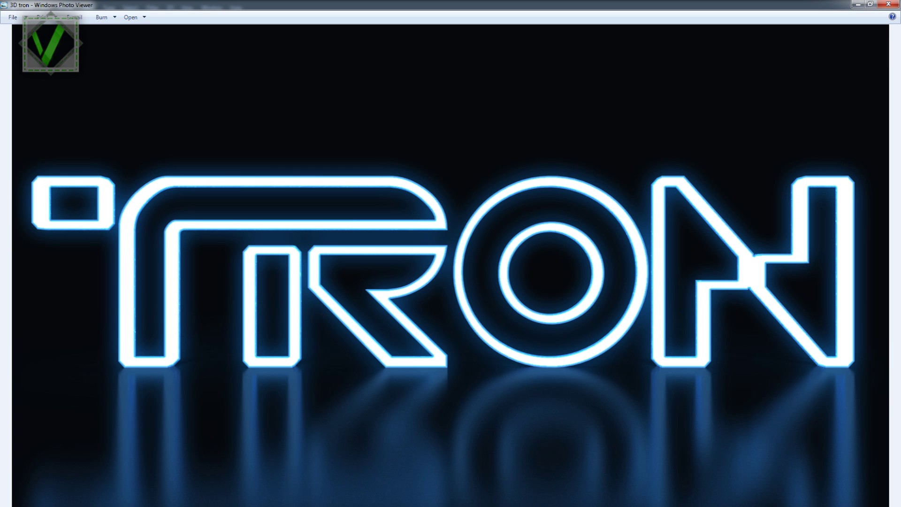
- Restore the Photo Viewer, enlarge its window to study the glowing TRON reference, then close it
double_click(723, 4)
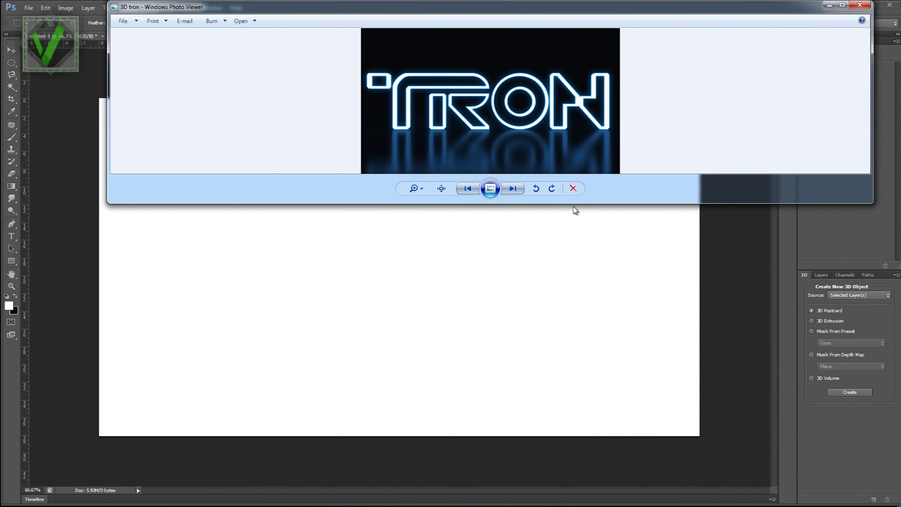
drag(576, 204, 565, 506)
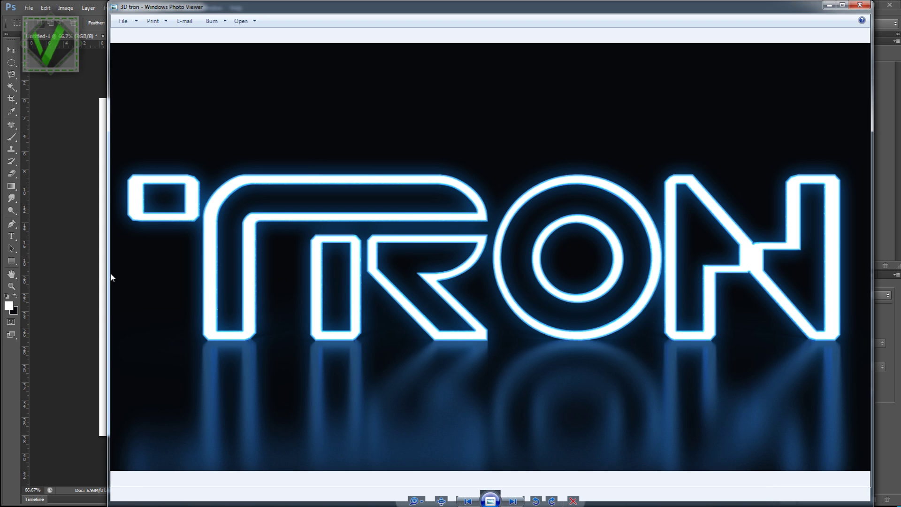
drag(109, 273, 5, 273)
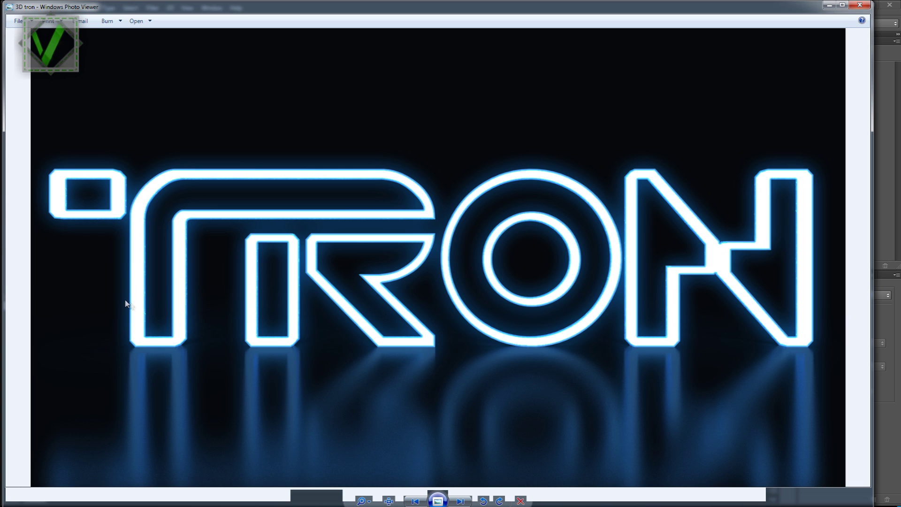
click(859, 6)
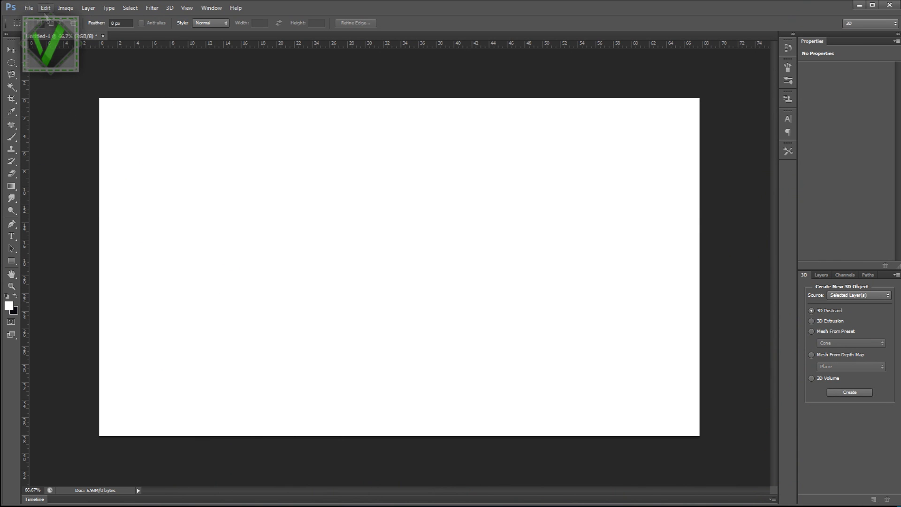
- Open the File > New dialog, check the width and height values, then cancel it
click(29, 7)
click(35, 18)
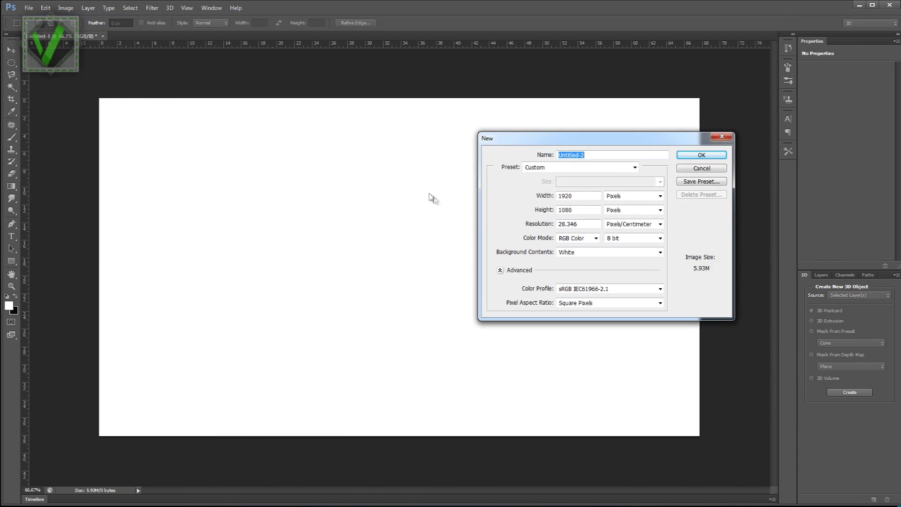
double_click(577, 196)
key(Tab)
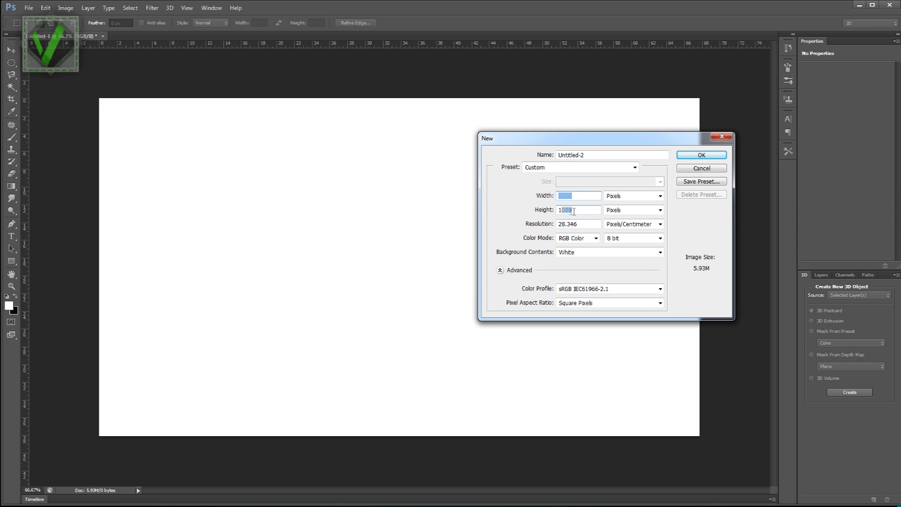
double_click(577, 196)
key(Tab)
click(722, 136)
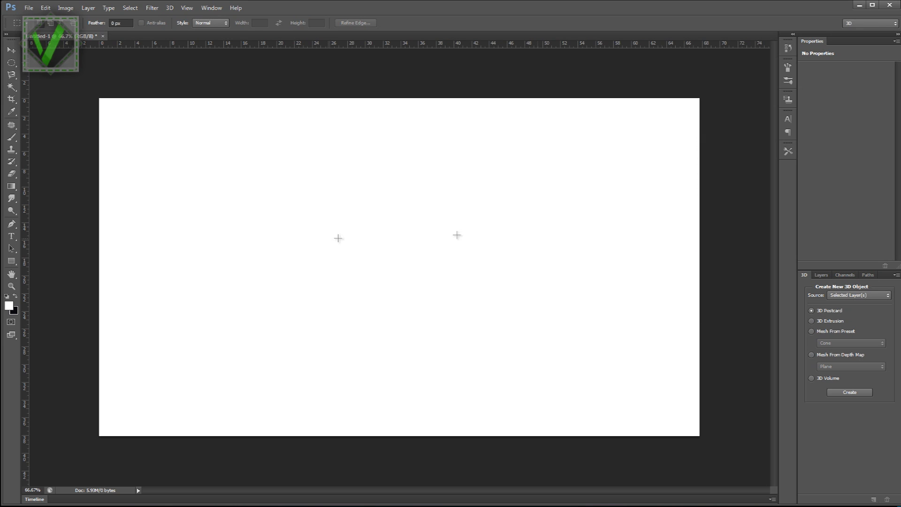
- Set the background colour to #07080f and fill the canvas with it
click(16, 315)
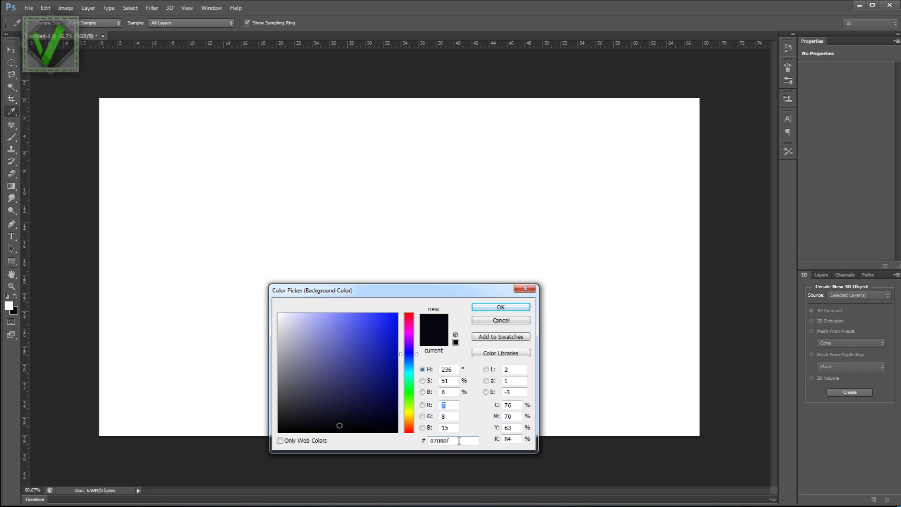
drag(459, 442, 424, 444)
click(435, 442)
click(499, 307)
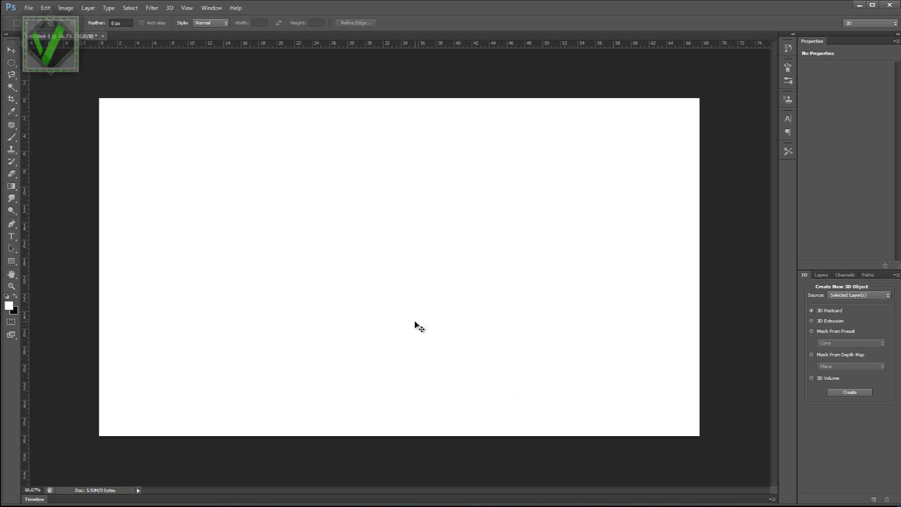
key(ctrl+BackSpace)
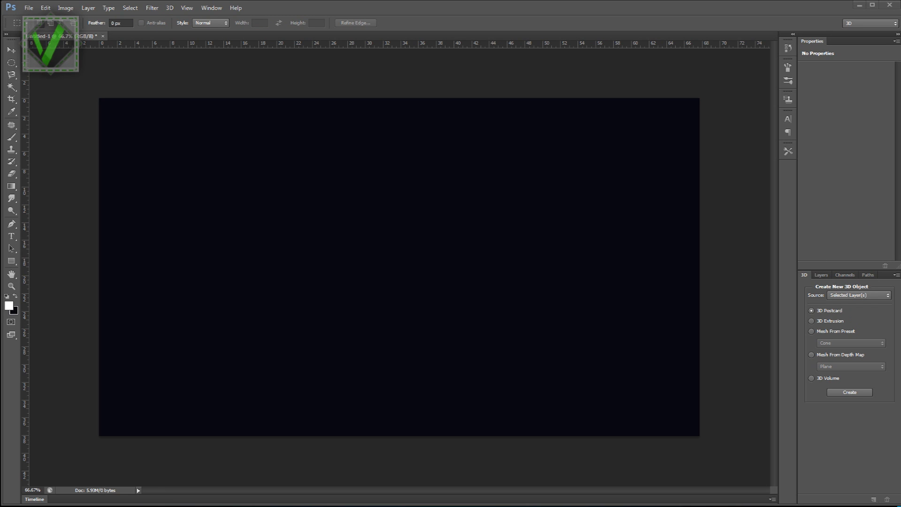
click(701, 169)
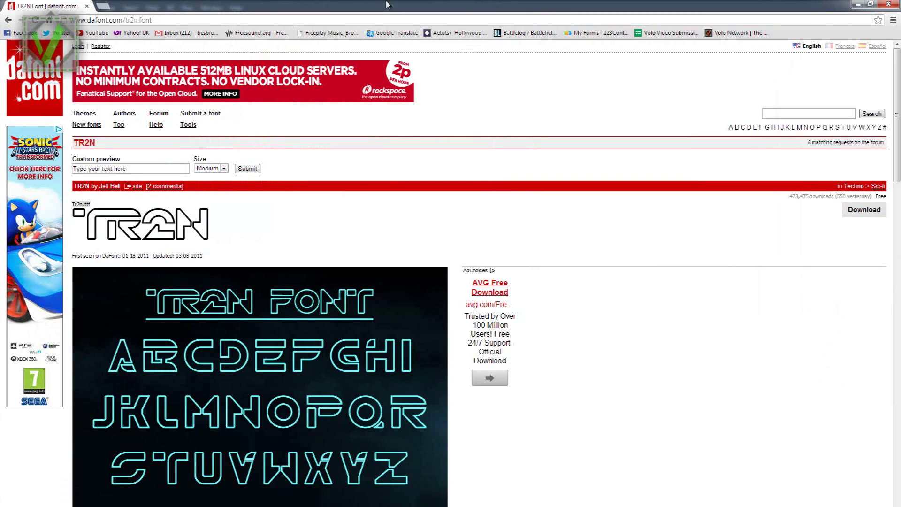
- Scroll through the TR2N font's letter previews on the DaFont page
scroll(394, 218, down, 5)
scroll(394, 217, up, 5)
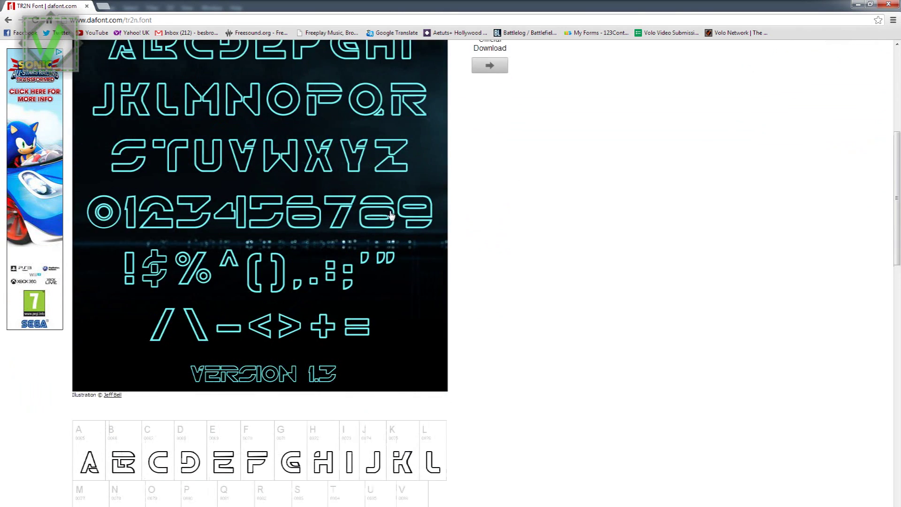
scroll(403, 208, down, 2)
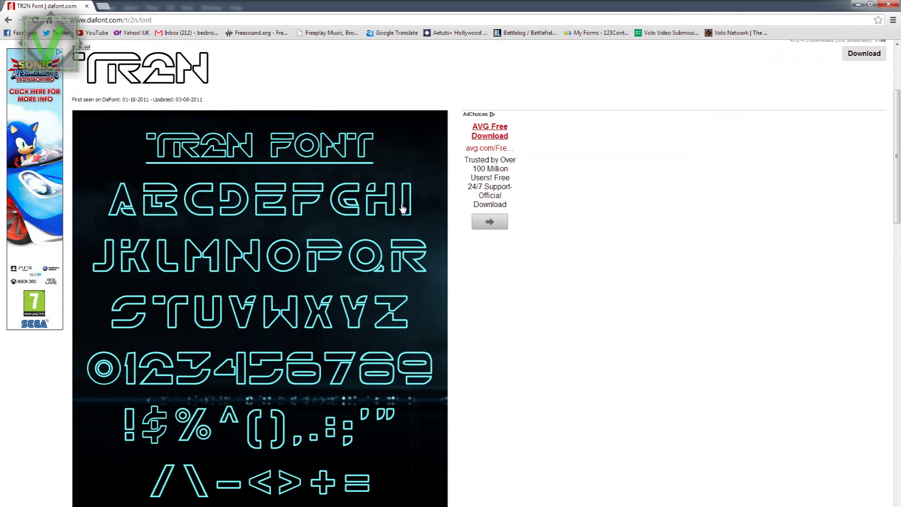
drag(896, 122, 873, 82)
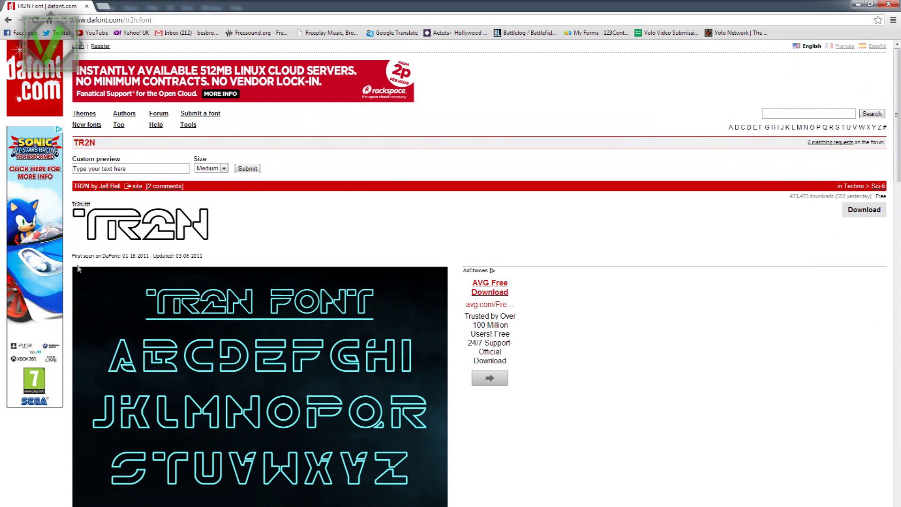
- Back in Photoshop, pick the Type tool with the TR2N font and start a text entry
click(858, 5)
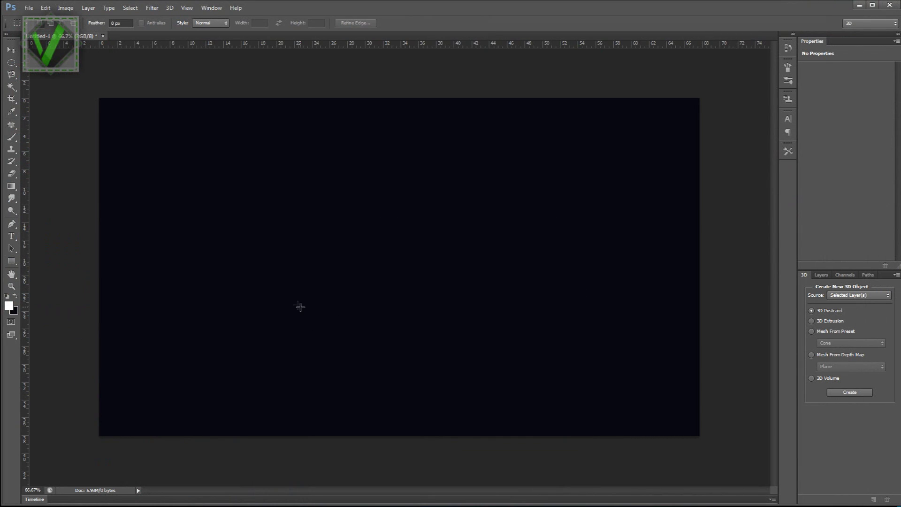
click(11, 236)
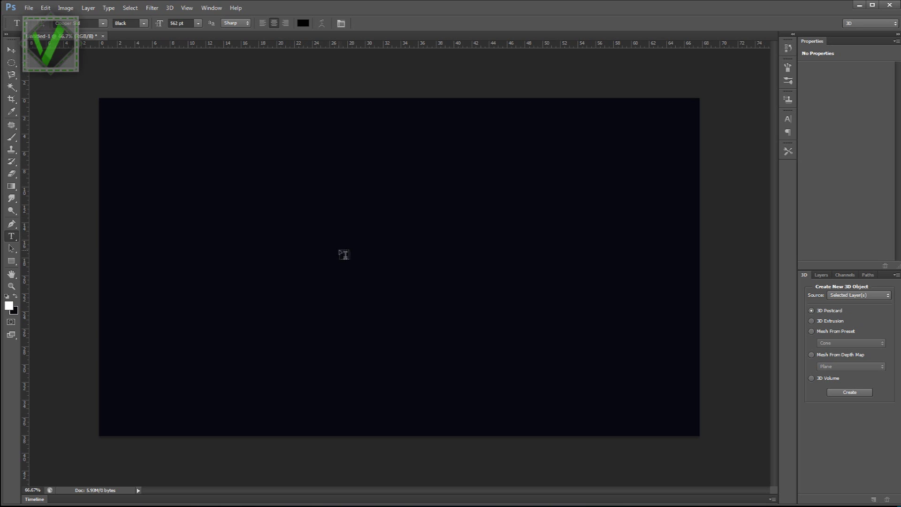
click(91, 24)
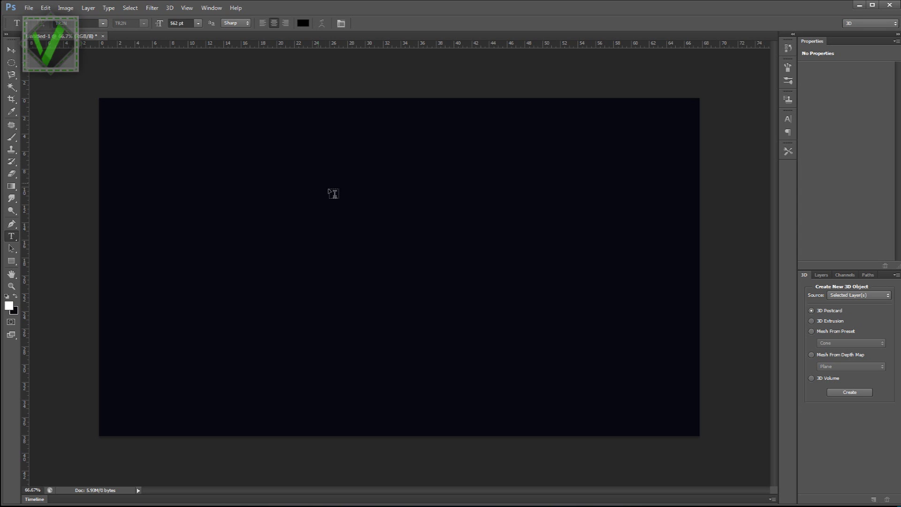
click(342, 258)
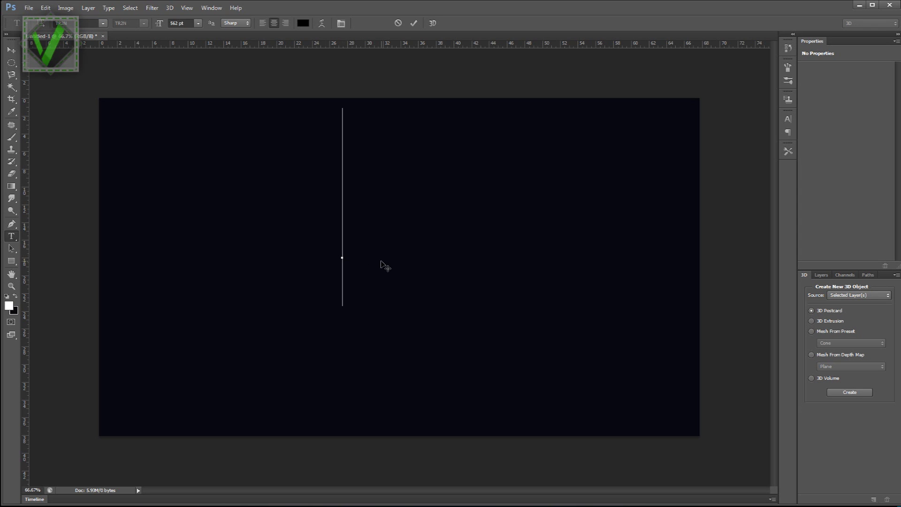
text(T)
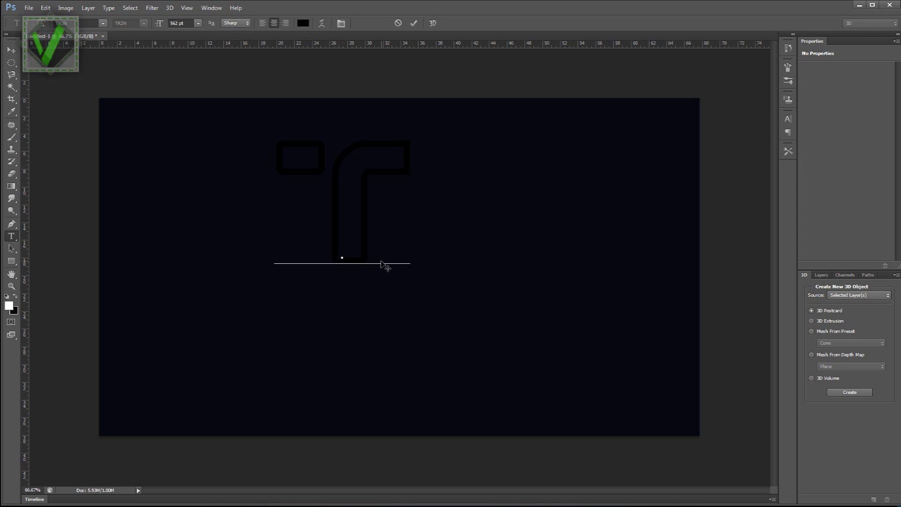
key(BackSpace)
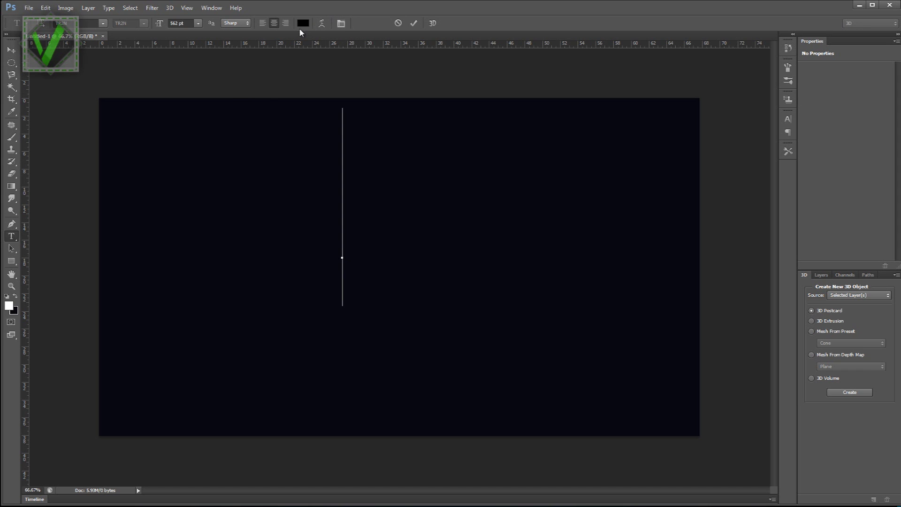
- Make the text white, type 'TRON' at 562 pt, commit it and centre it
click(303, 23)
drag(314, 368, 199, 245)
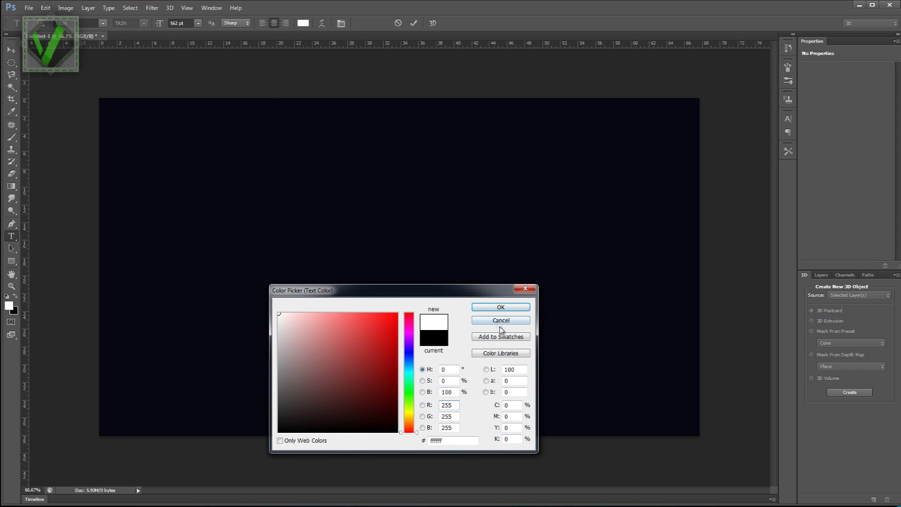
click(500, 308)
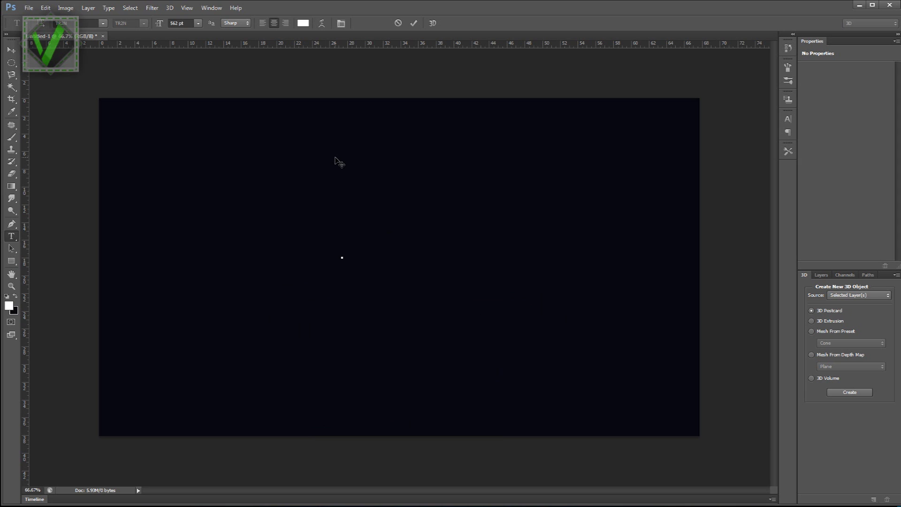
text(TR)
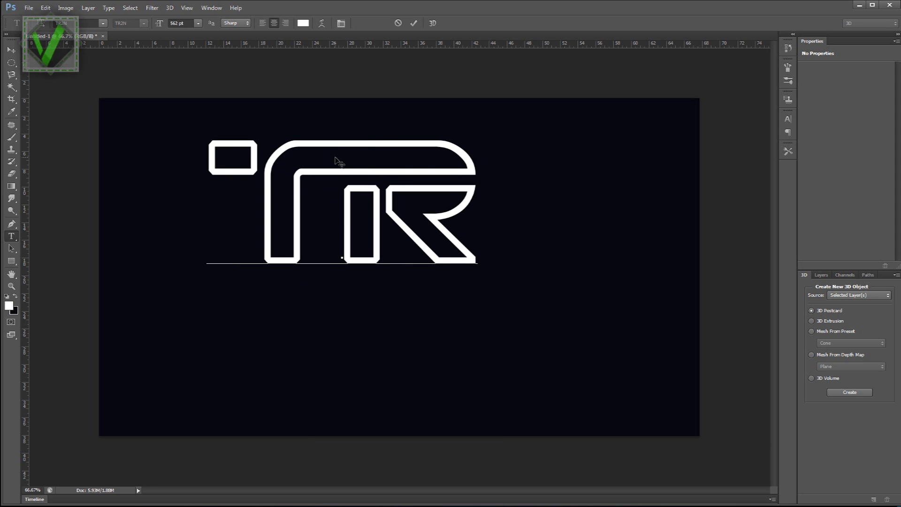
text(ON)
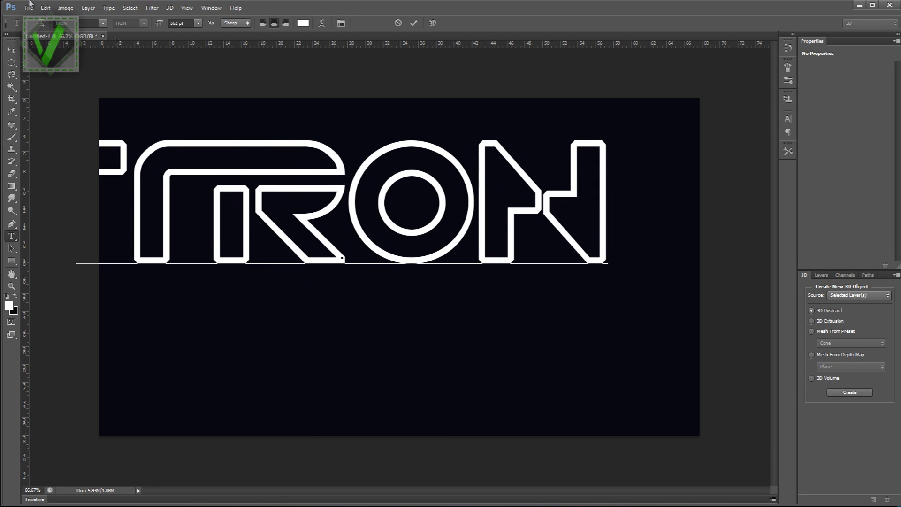
click(11, 50)
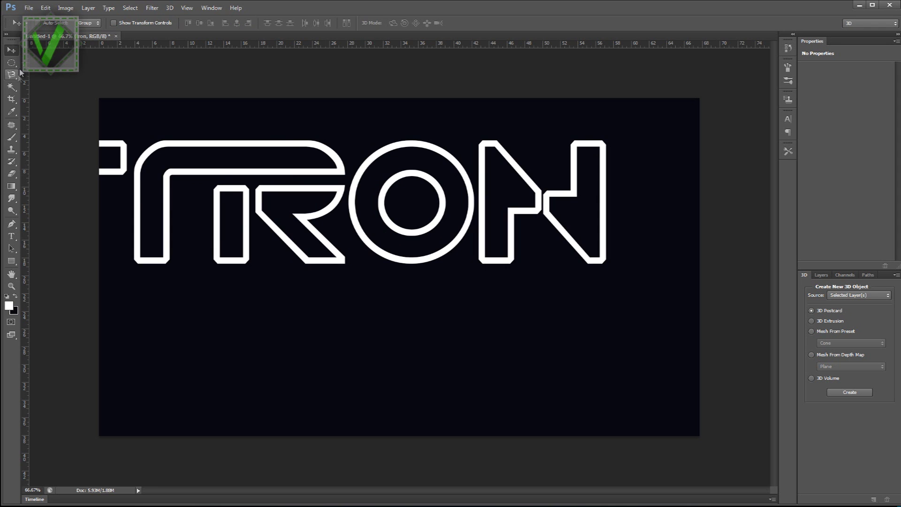
drag(161, 165, 209, 225)
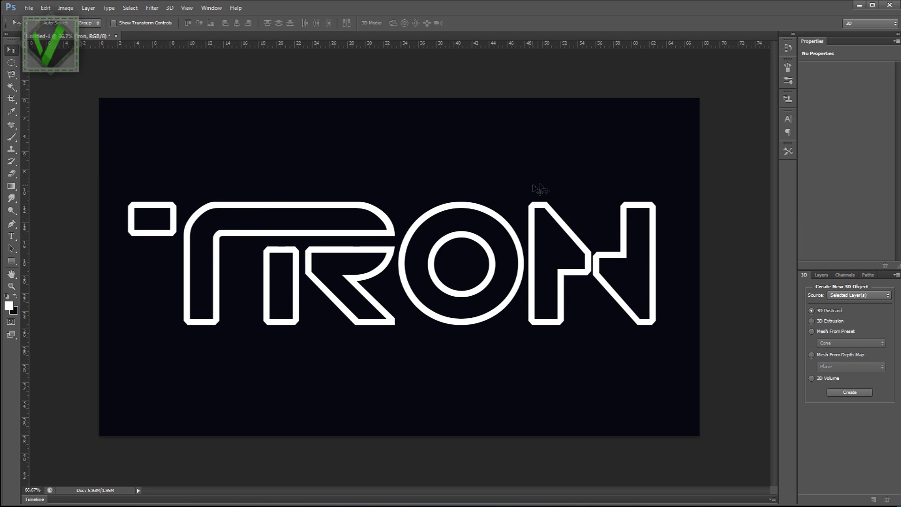
- Convert the TRON text layer with 3D > New 3D Extrusion from Selected Layer
click(821, 275)
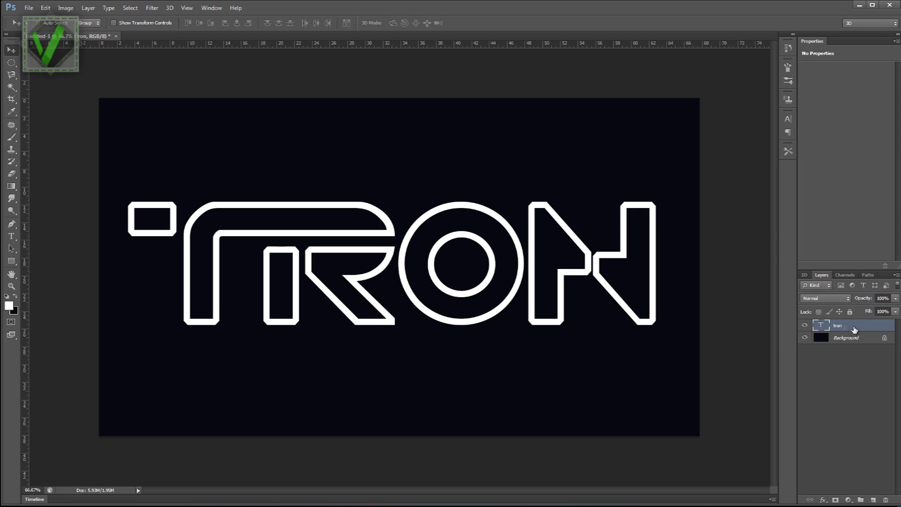
click(170, 7)
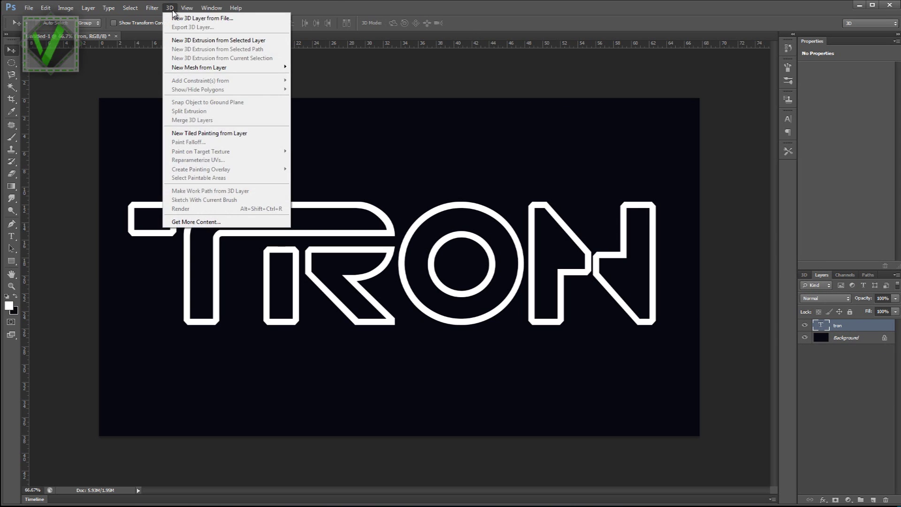
click(185, 41)
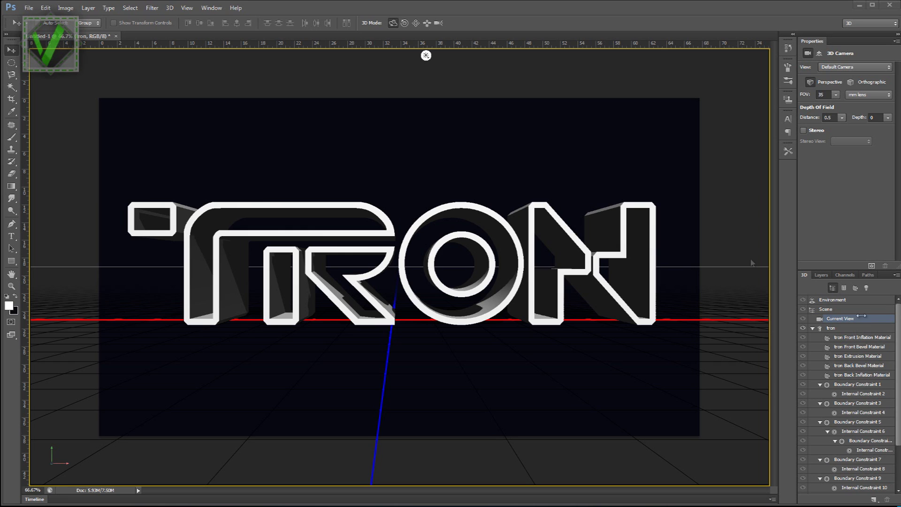
- Angle Infinite Light 1 from the front, above the letters, and set shadow softness to 60%
drag(896, 350, 896, 393)
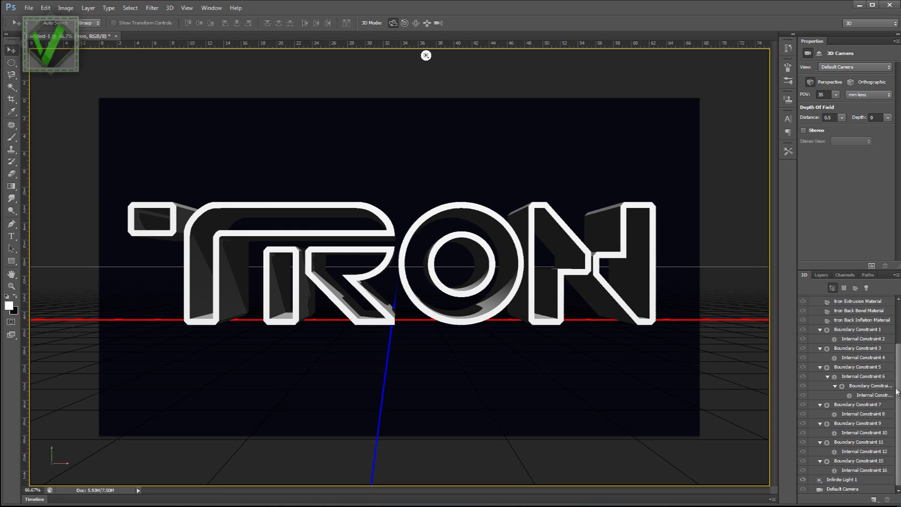
click(845, 479)
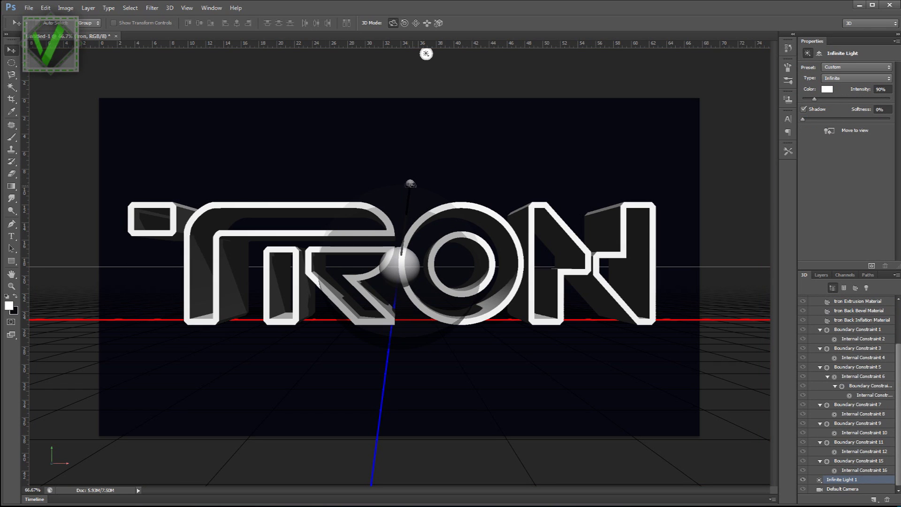
drag(410, 183, 393, 295)
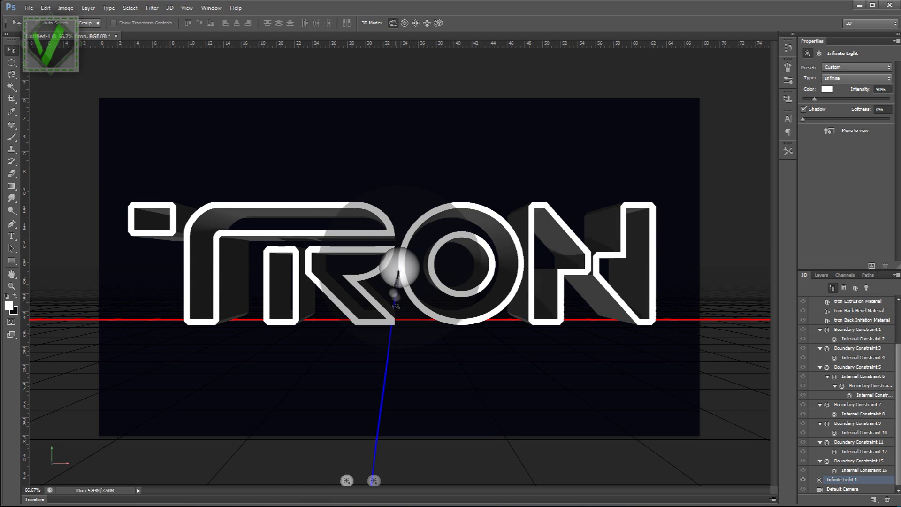
drag(396, 307, 399, 225)
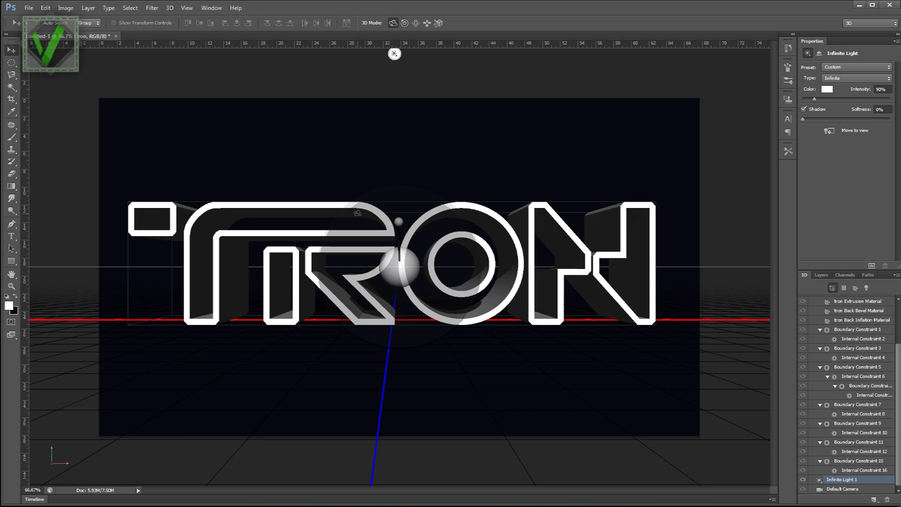
click(883, 109)
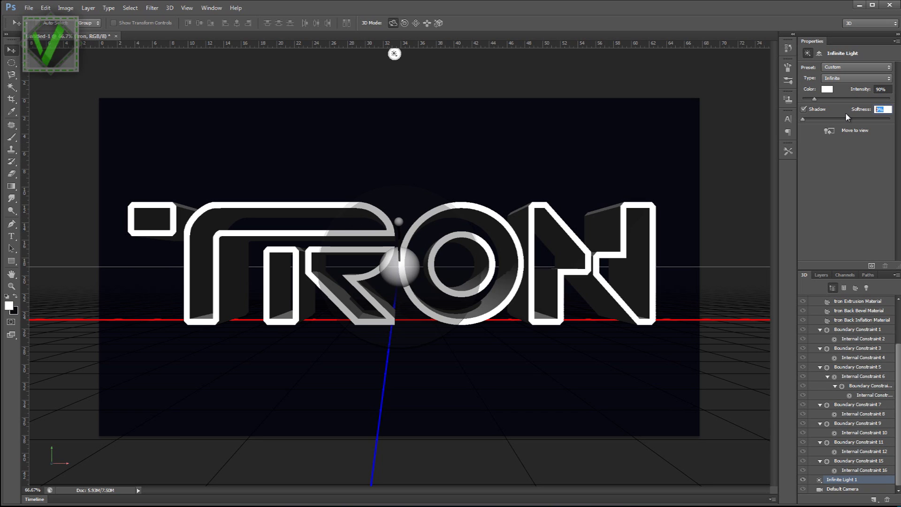
text(60)
key(Return)
- Give the Environment floor reflections 60% opacity and 5% roughness
drag(898, 395, 898, 356)
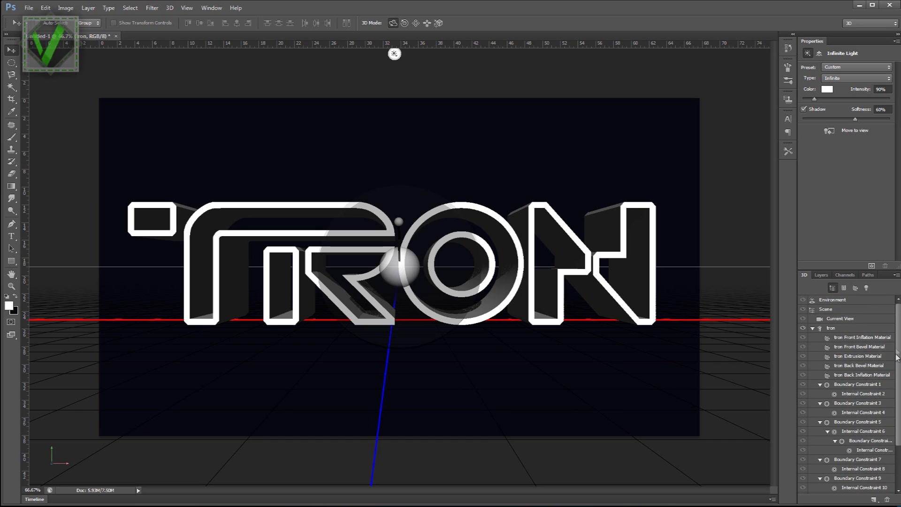
click(830, 299)
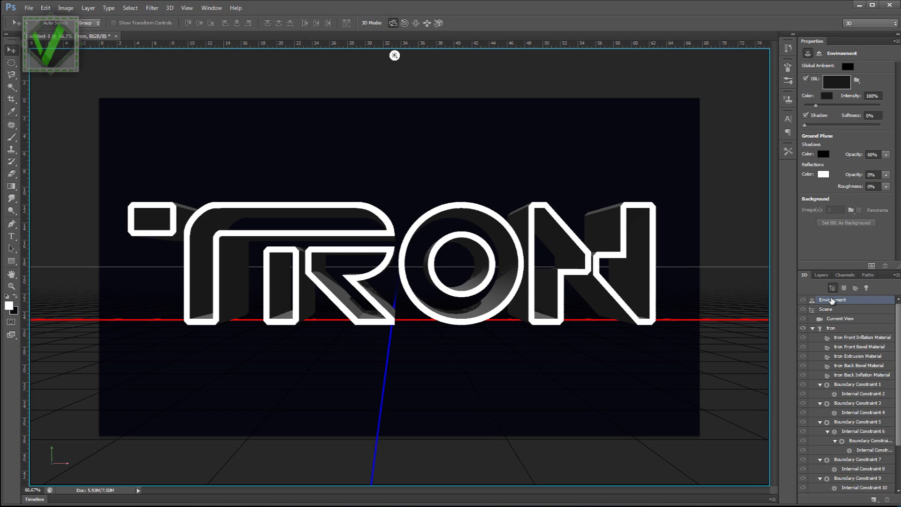
click(874, 174)
text(60)
key(Tab)
key(Tab)
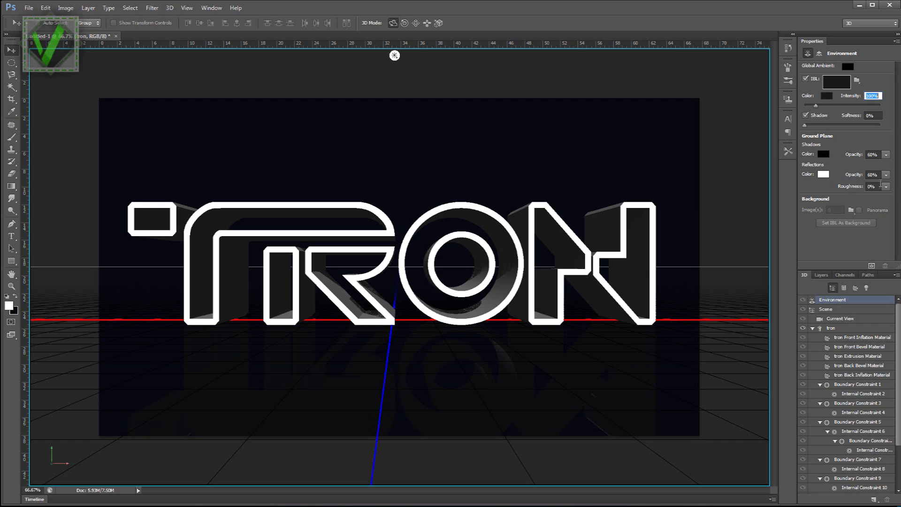
click(872, 186)
text(5)
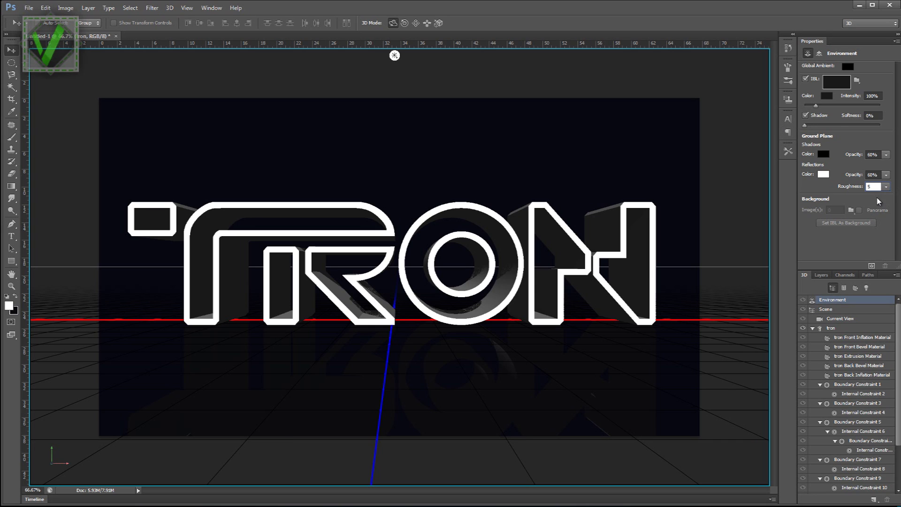
key(Return)
click(843, 329)
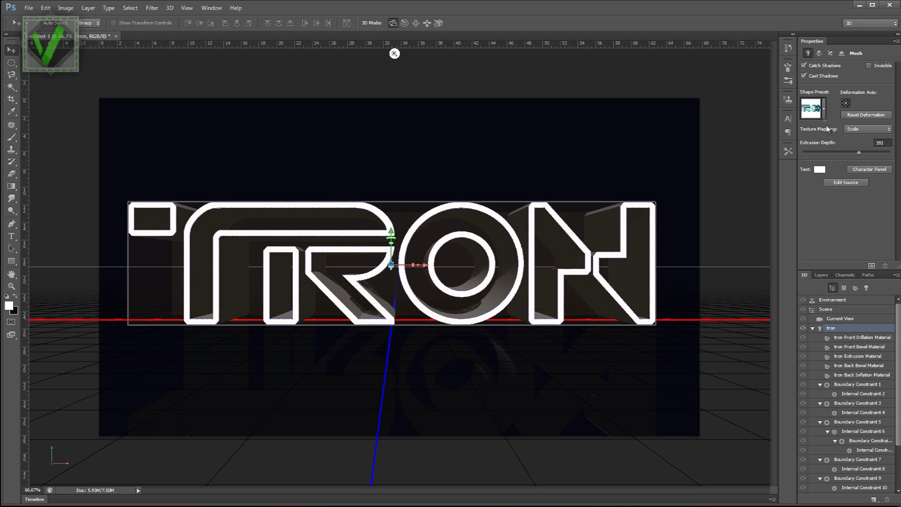
- Apply the Bevel shape preset to the tron mesh and set its extrusion depth to 50
click(824, 110)
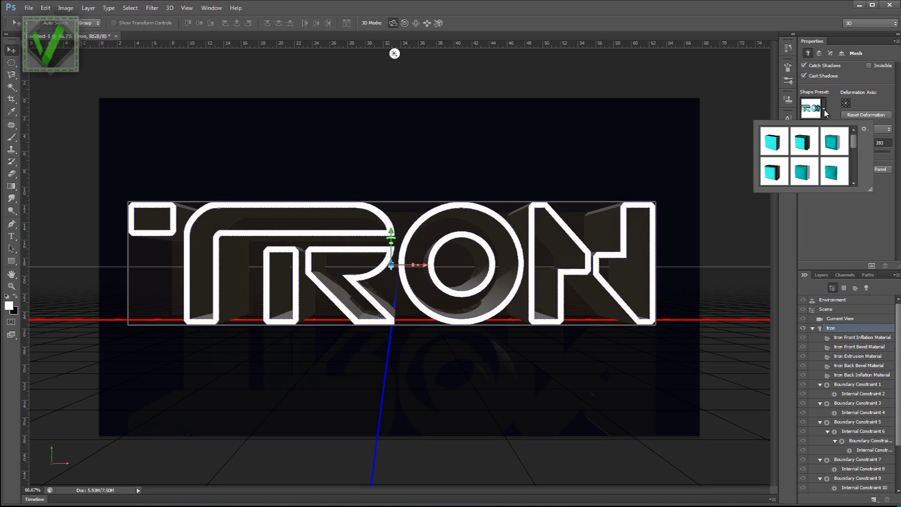
click(806, 143)
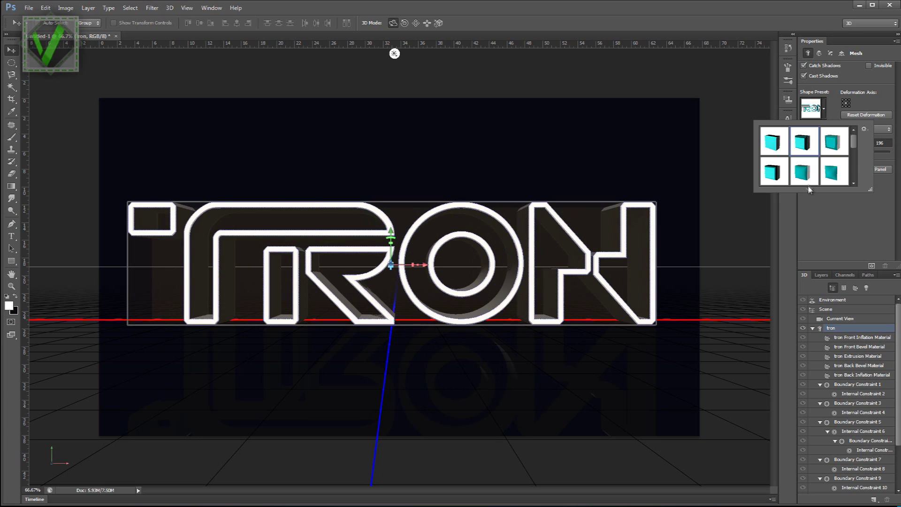
click(808, 242)
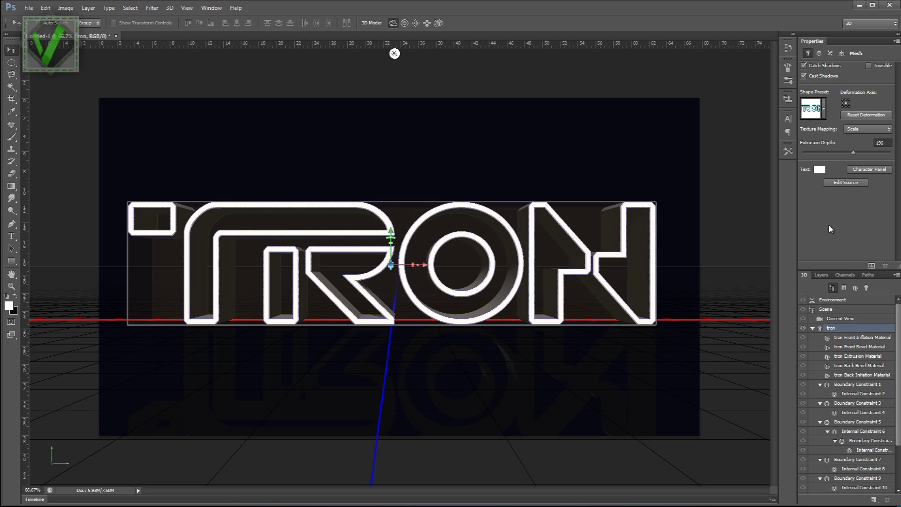
click(887, 143)
click(887, 142)
text(50)
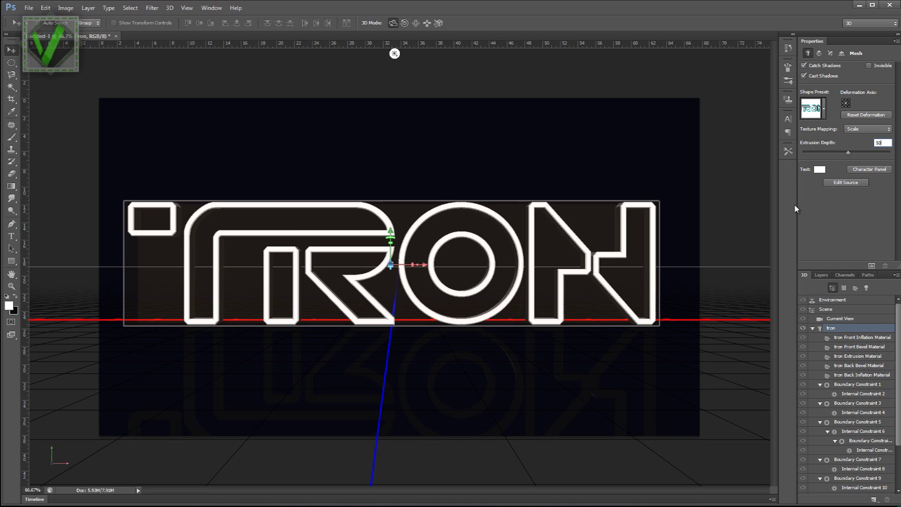
- In the Cap settings, set the front bevel width to 100%, correcting an initial 1% entry
click(831, 54)
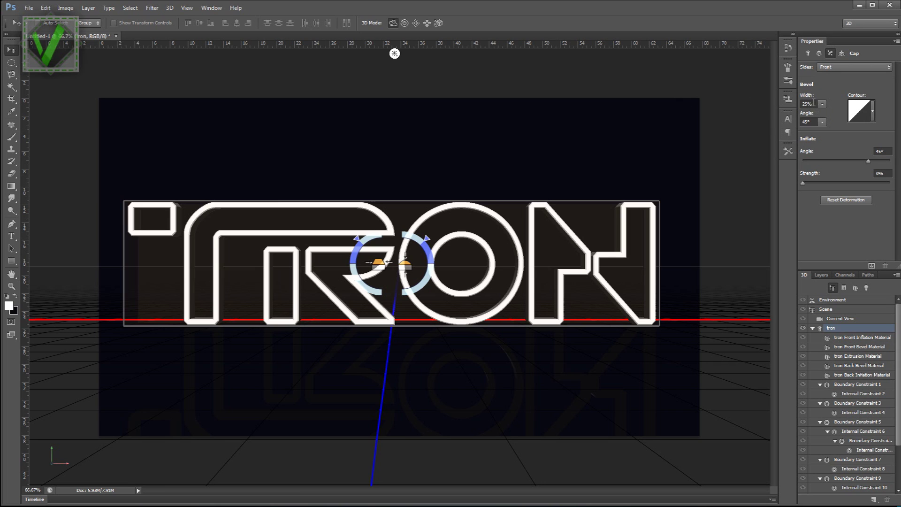
click(814, 104)
text(1)
key(Return)
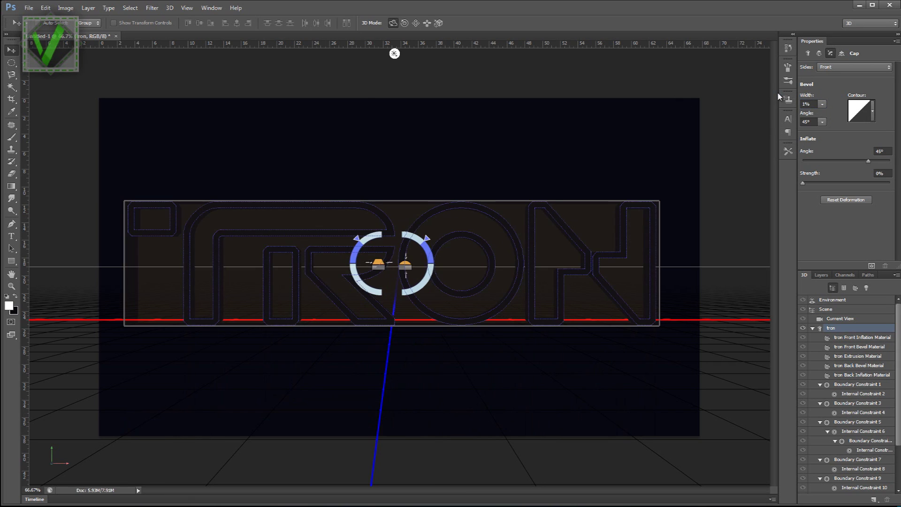
click(809, 104)
text(100)
key(Return)
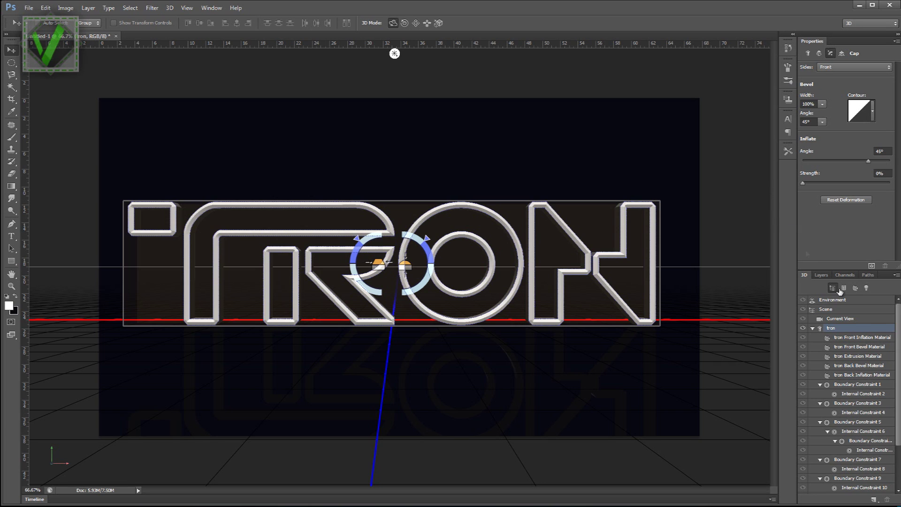
- Drag the opacity of tron Front Inflation Material, then tron Back Inflation Material, to 0%
click(850, 338)
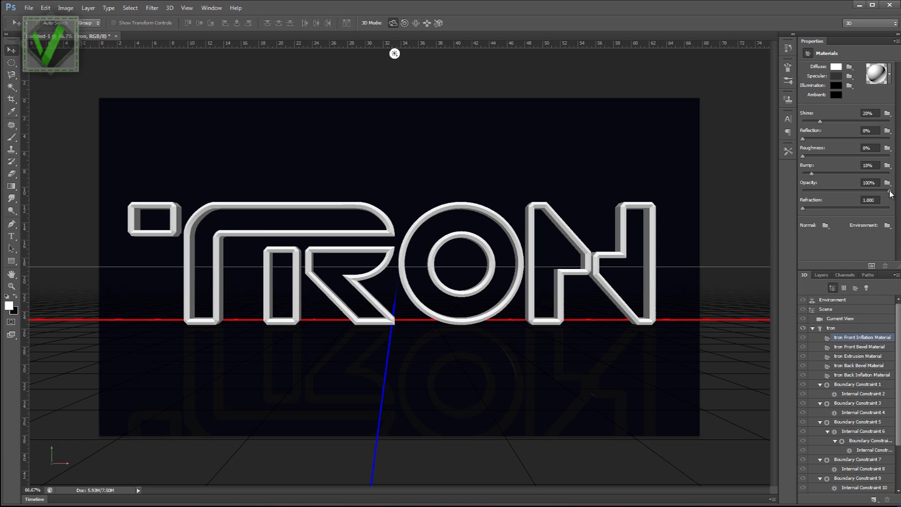
drag(890, 194, 768, 193)
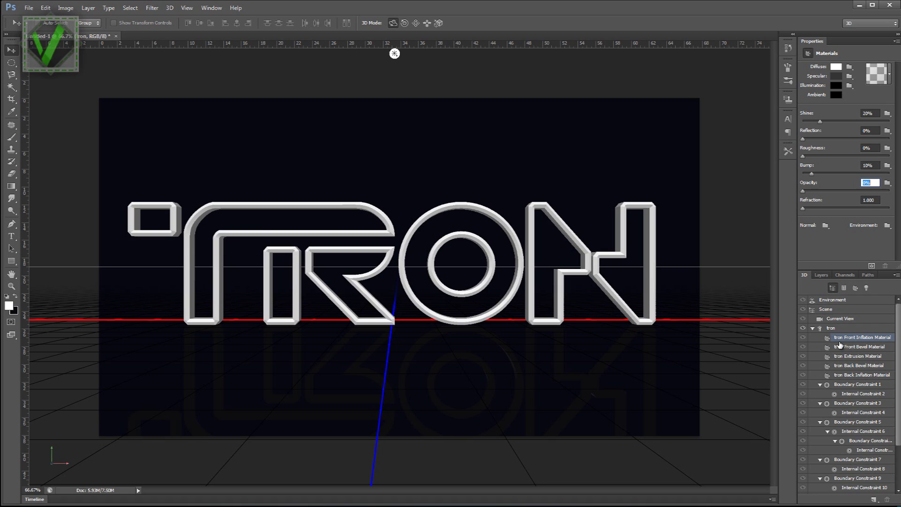
click(849, 374)
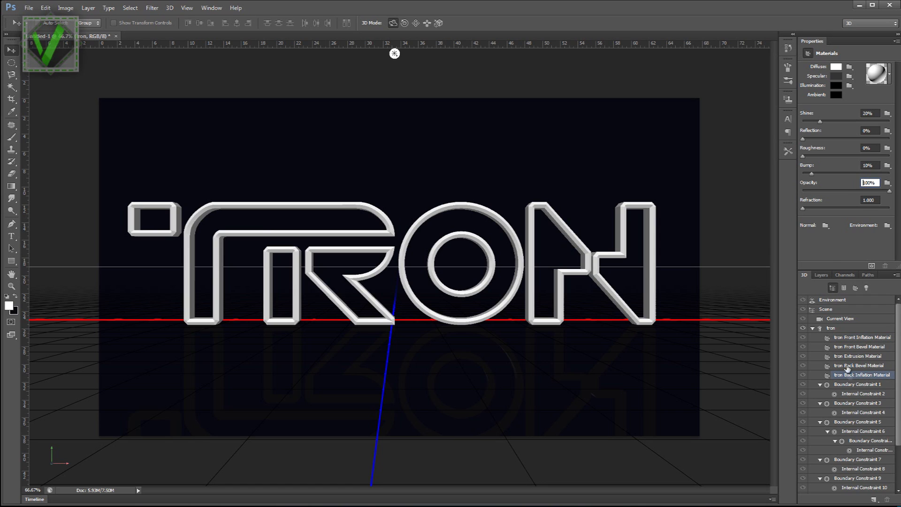
click(891, 191)
drag(890, 193, 814, 198)
- Give the tron Front Bevel Material a black diffuse colour and #4fa3f9 illumination
click(856, 347)
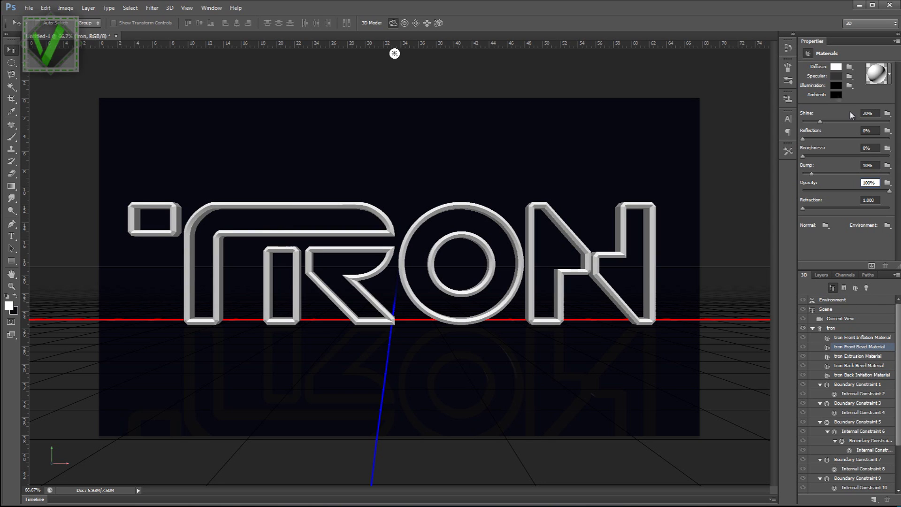
click(839, 67)
drag(343, 388, 415, 439)
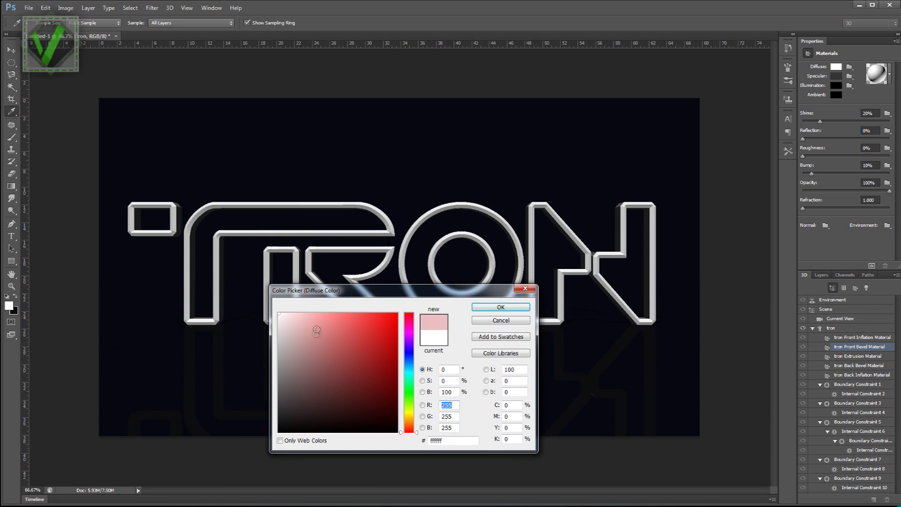
click(481, 309)
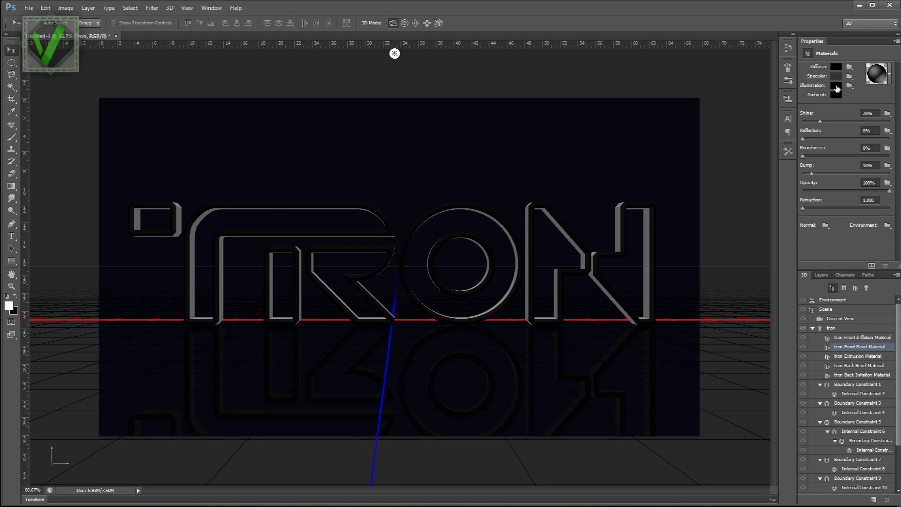
click(836, 85)
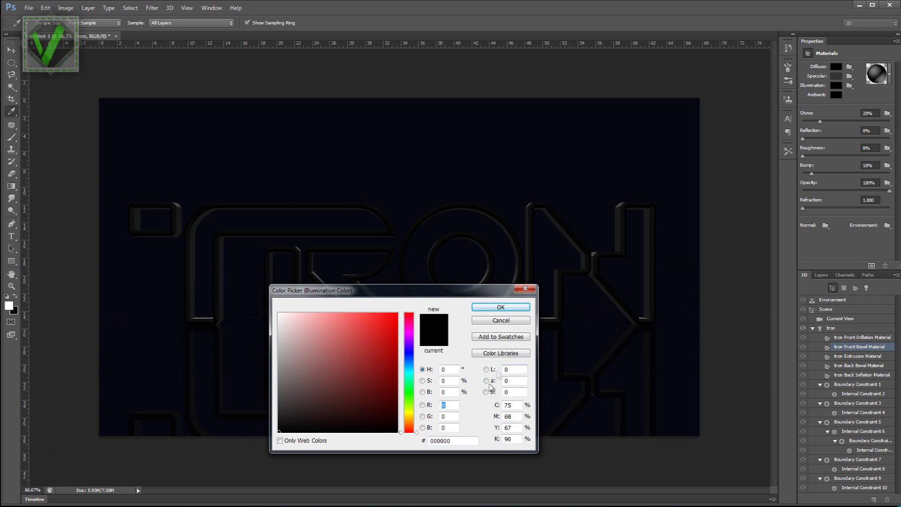
click(451, 440)
text(4fa)
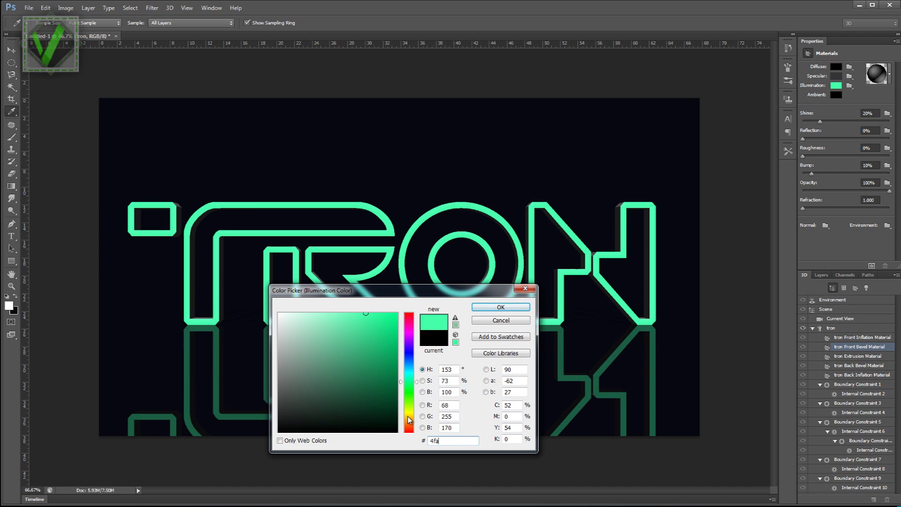
text(3)
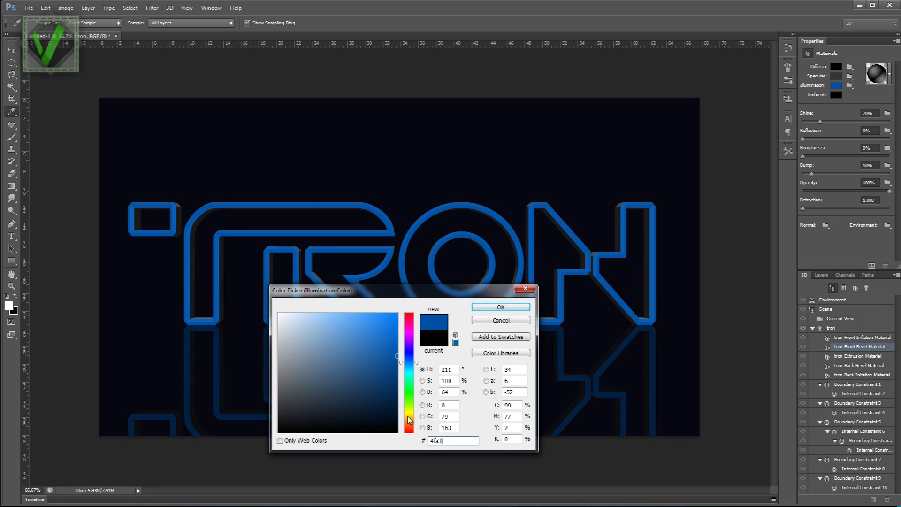
text(f9)
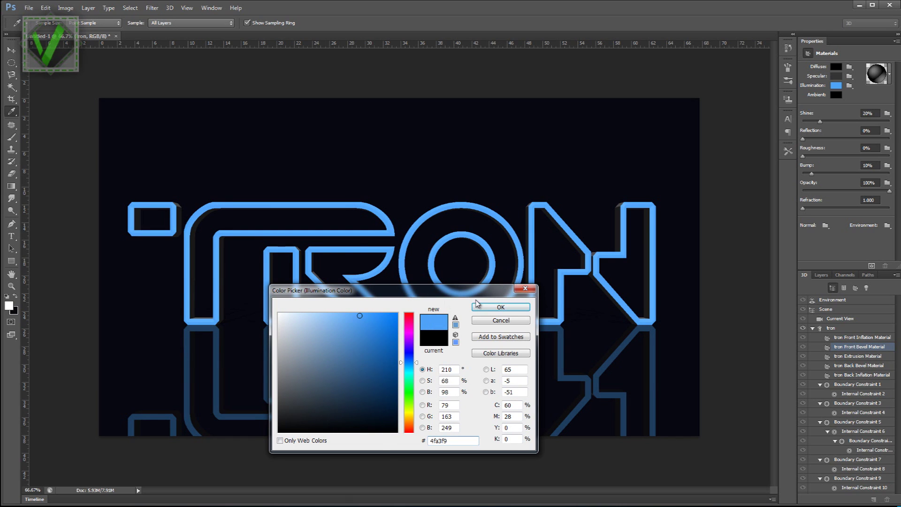
click(498, 307)
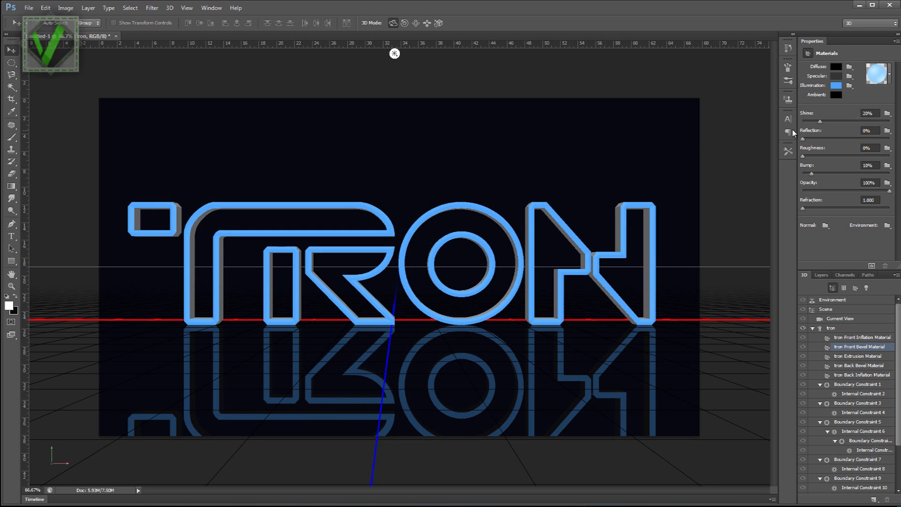
- Set the bevel material's shine to 75% and bump to 0%
click(872, 113)
text(75)
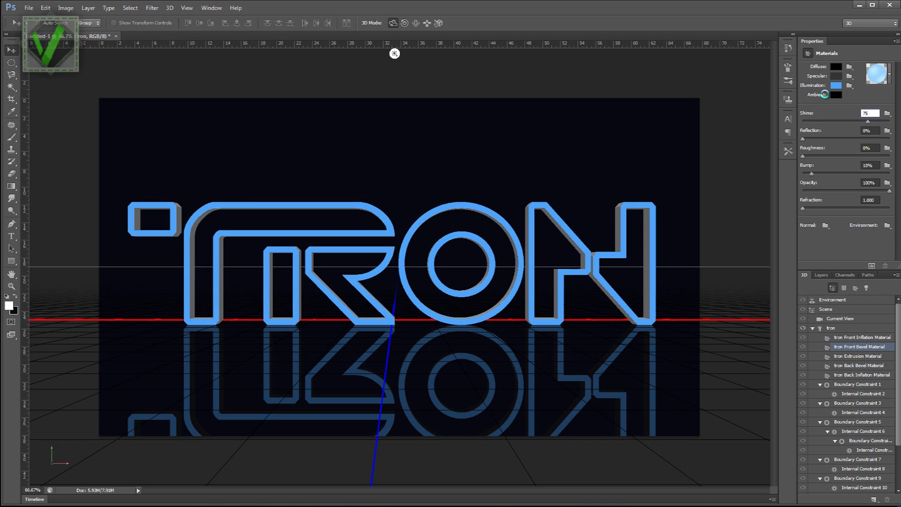
key(Return)
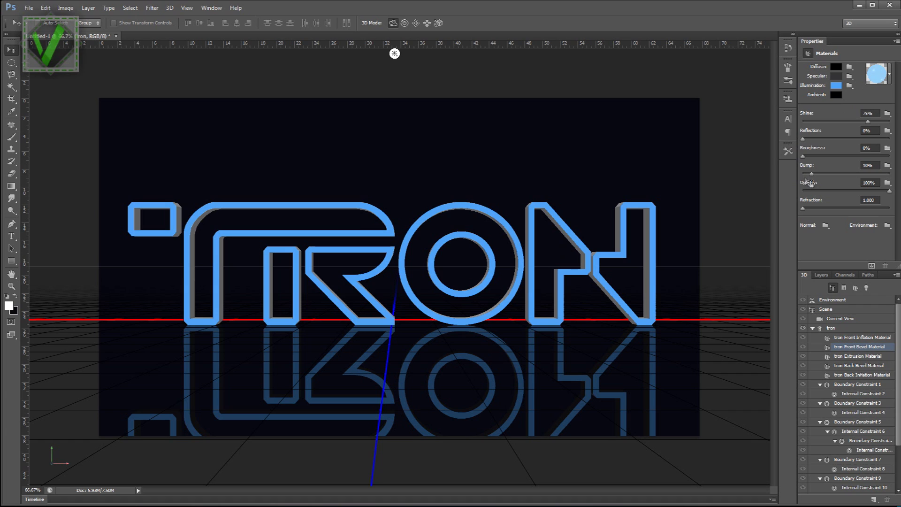
click(871, 165)
text(0)
key(Return)
- Set the tron Extrusion Material's diffuse colour to #0090ff
click(845, 356)
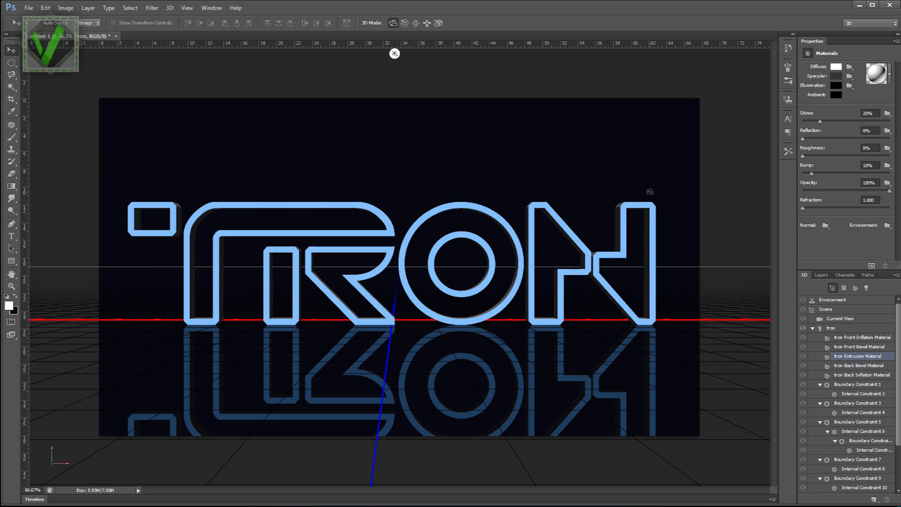
click(836, 67)
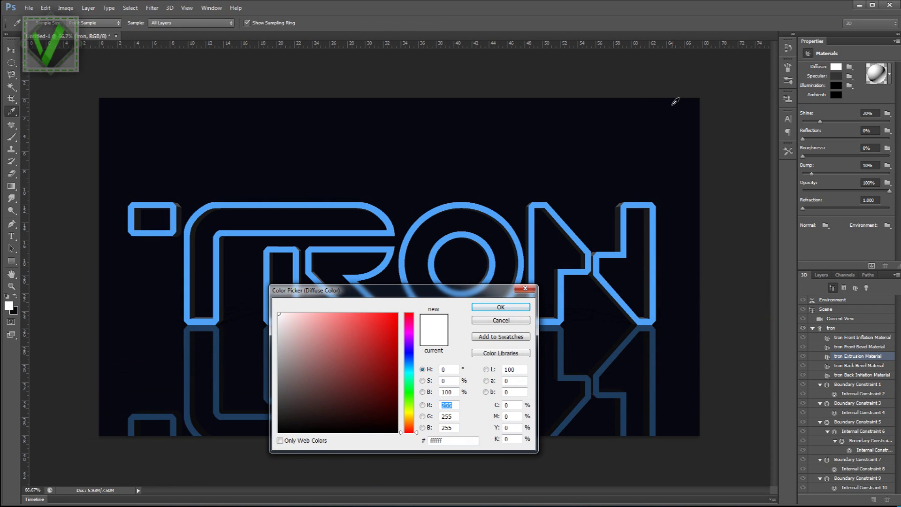
drag(453, 440, 424, 441)
text(0000000090ff)
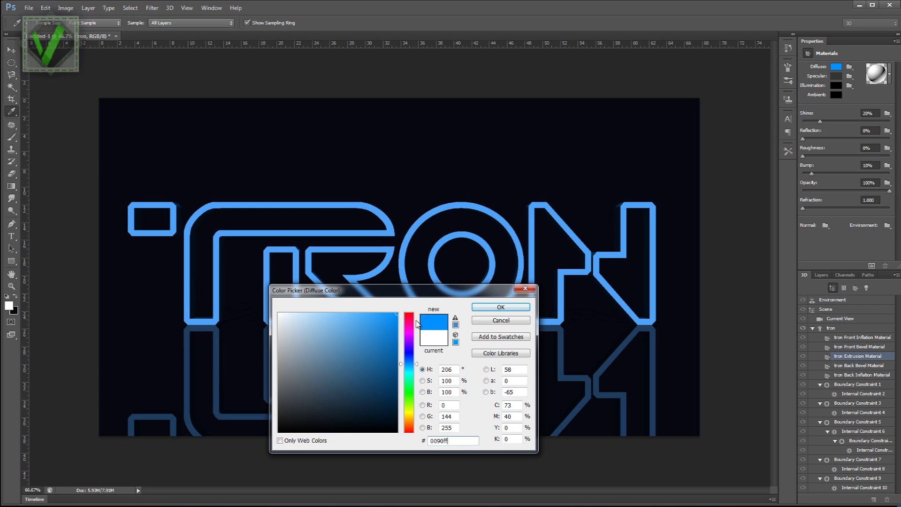
click(489, 311)
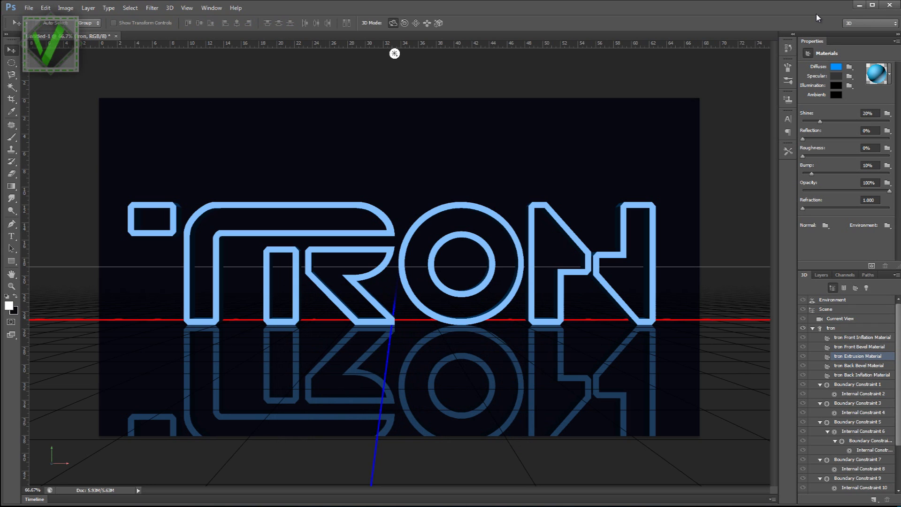
- Set the extrusion material's specular colour to cyan #00bbff
click(836, 82)
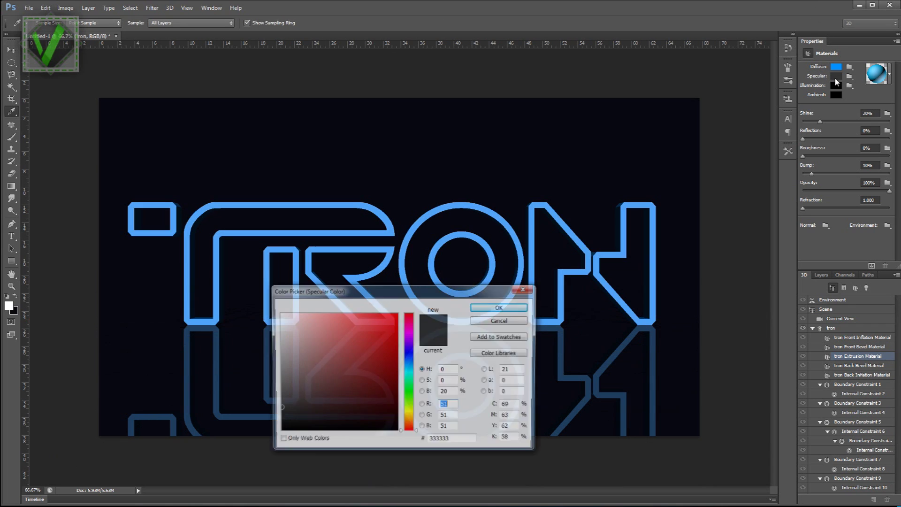
click(455, 441)
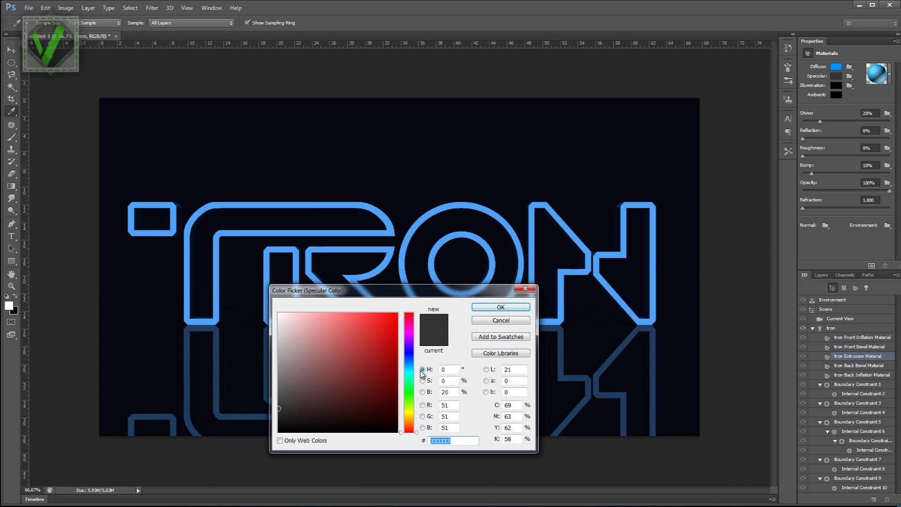
text(00b)
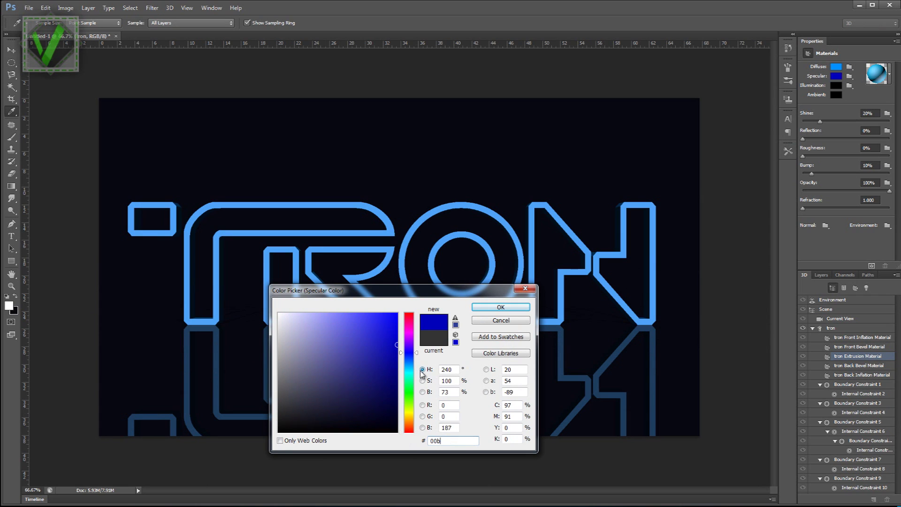
text(bff)
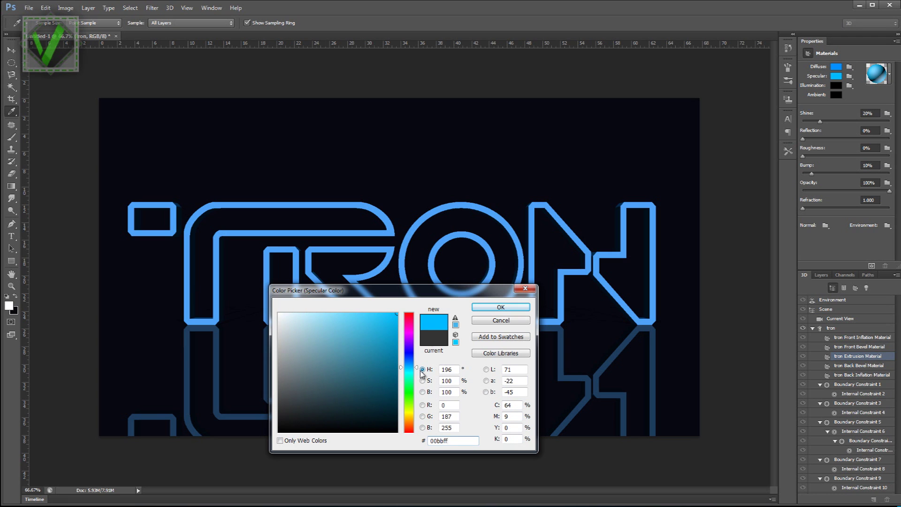
click(501, 320)
key(v)
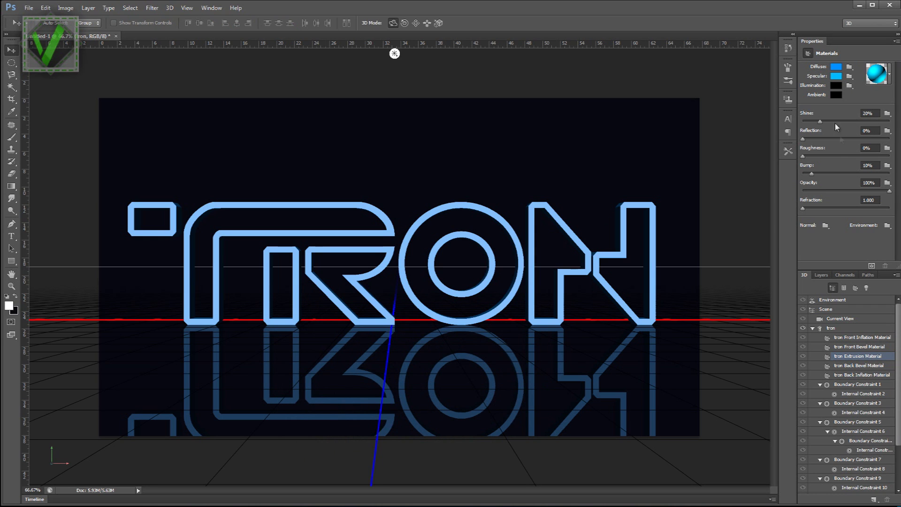
- Set the extrusion material's illumination colour to dark blue #234f92
click(840, 86)
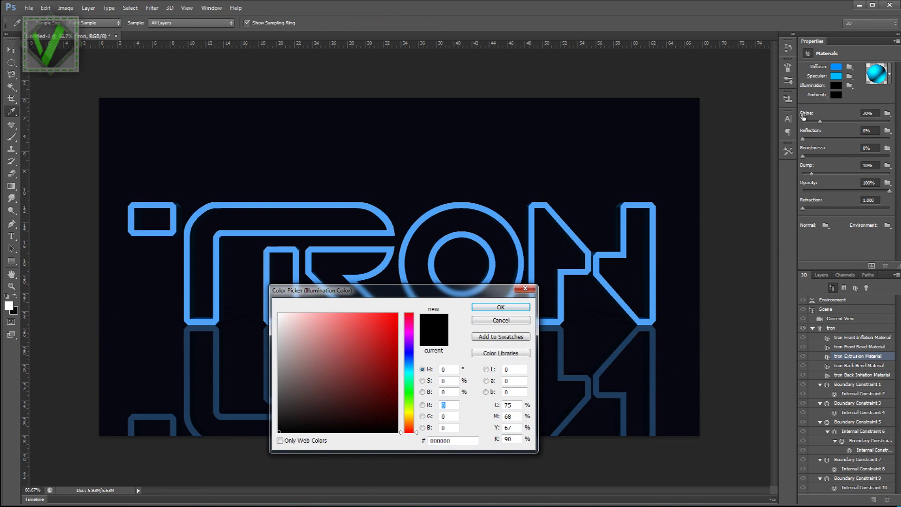
click(453, 440)
text(234)
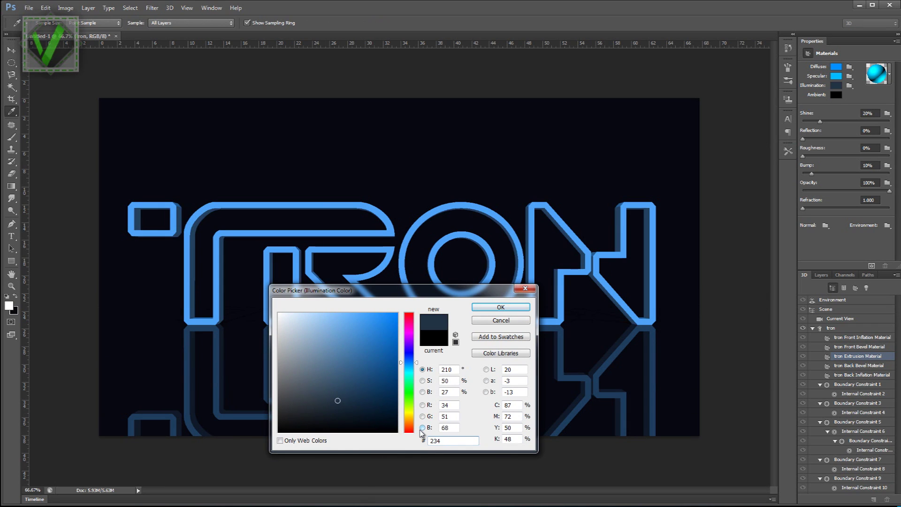
text(f92)
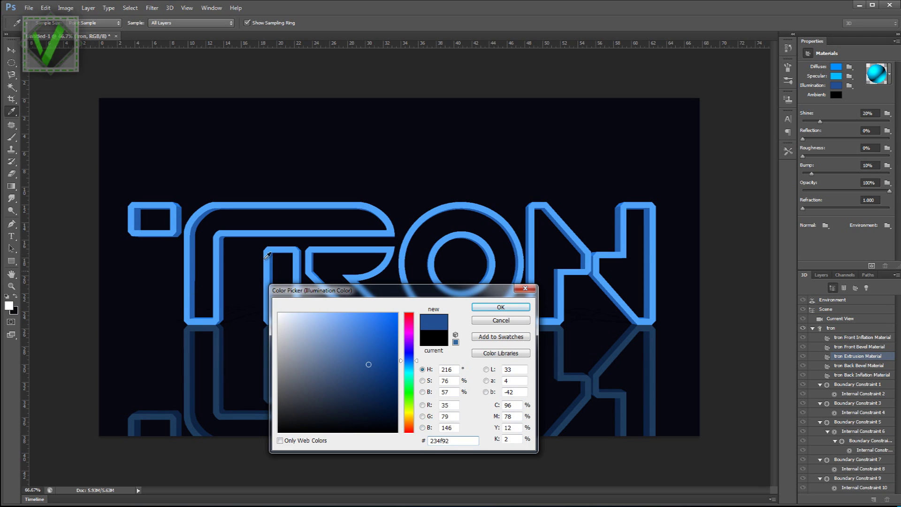
click(500, 307)
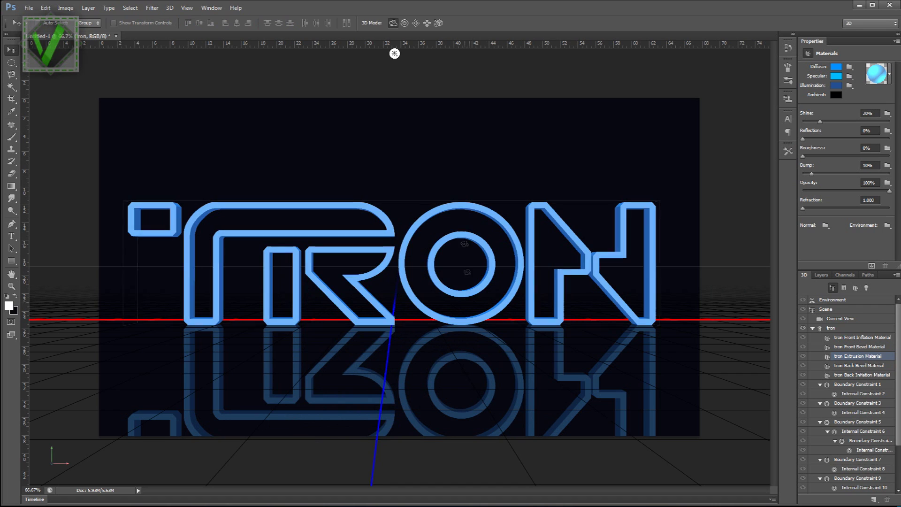
click(876, 114)
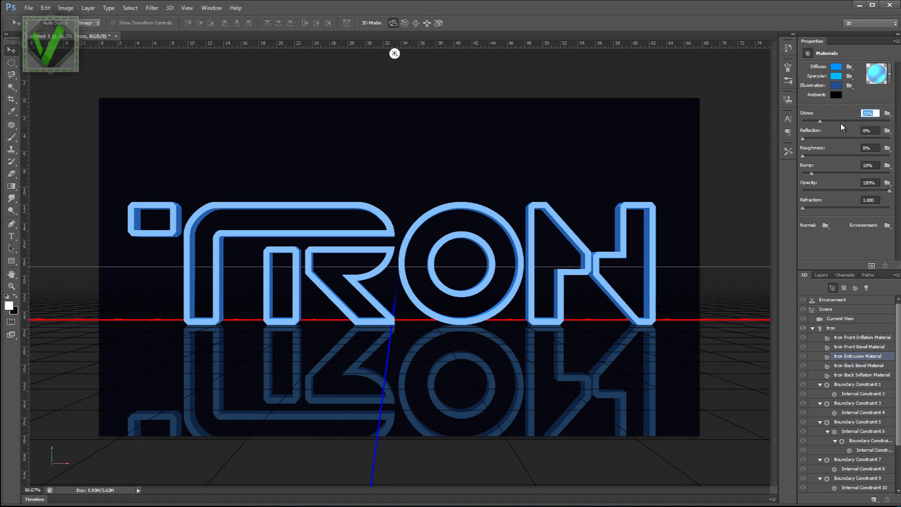
- Enter extrusion material values: Shine 30, Reflection 100, Bump 100, Opacity 30
text(30)
key(Return)
click(873, 130)
text(10)
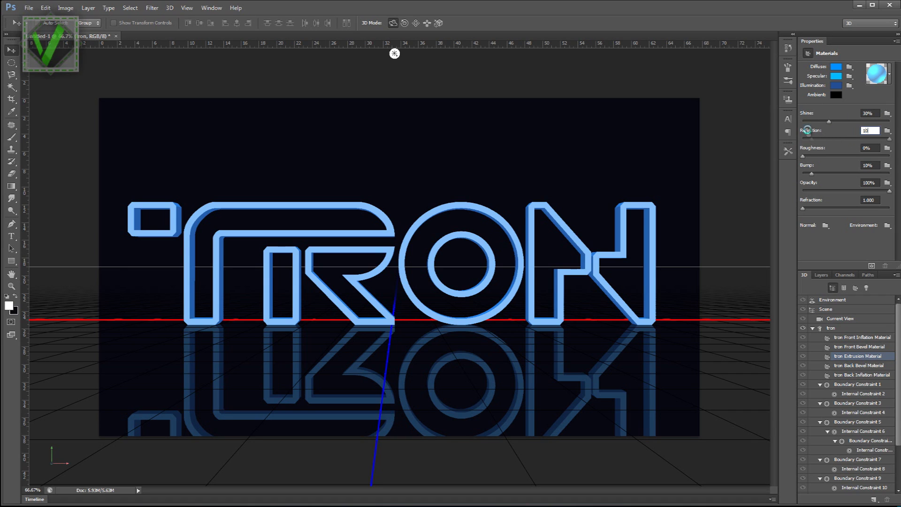
text(0)
key(Return)
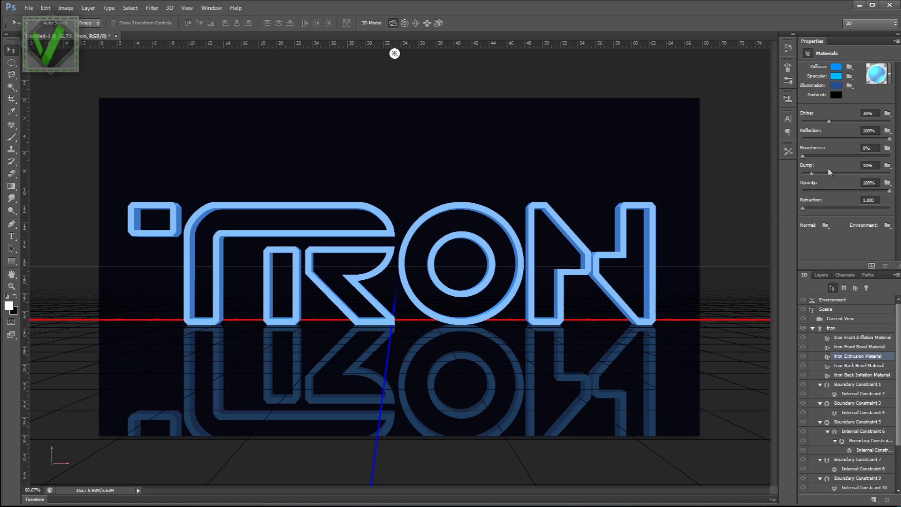
click(876, 166)
text(100)
key(Return)
click(875, 182)
text(30)
key(Return)
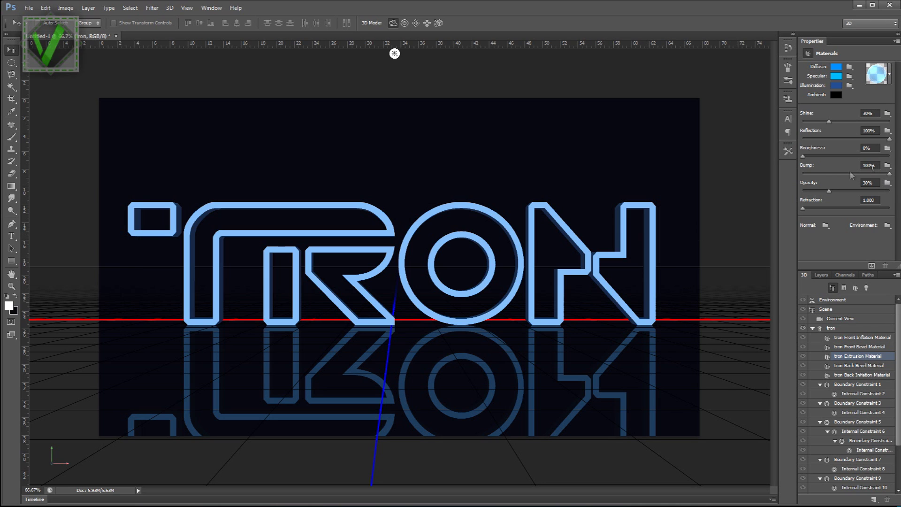
- Browse the Desktop to Scratches0003_1_L for the bump texture, then cancel without loading
click(888, 166)
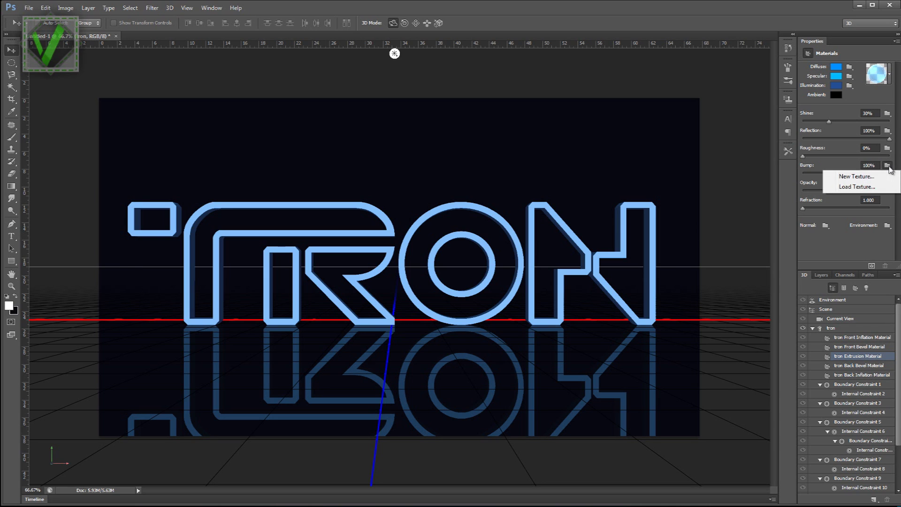
click(857, 187)
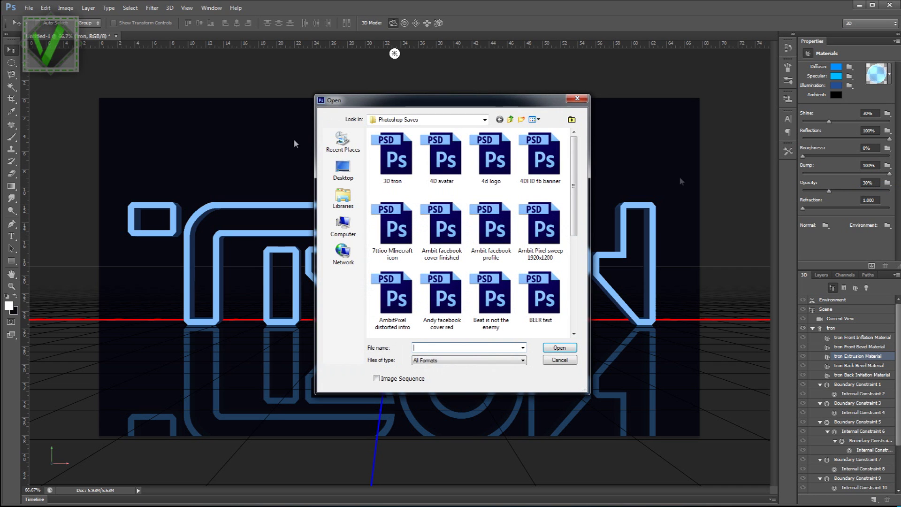
click(343, 172)
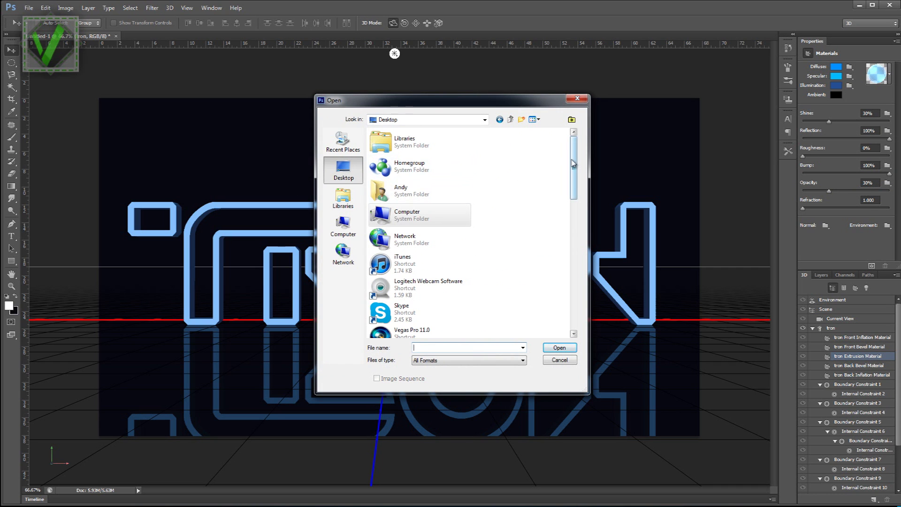
drag(574, 162, 575, 305)
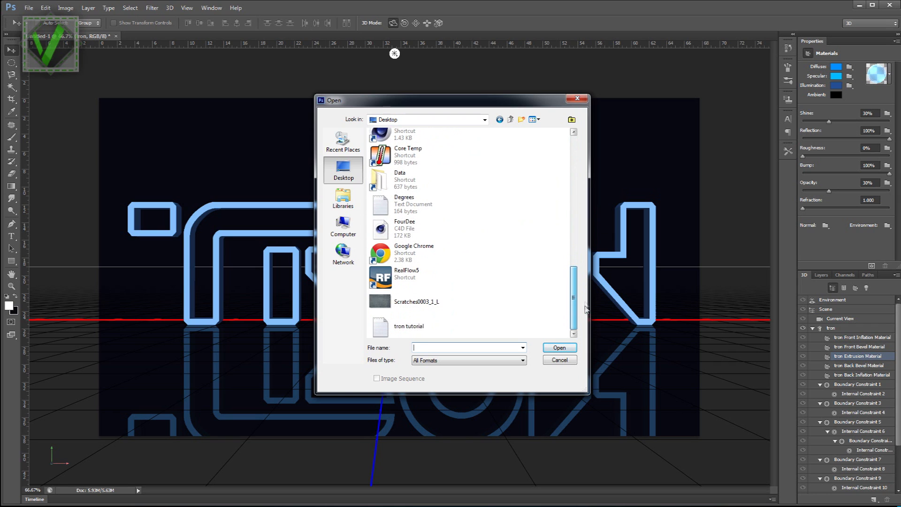
click(465, 304)
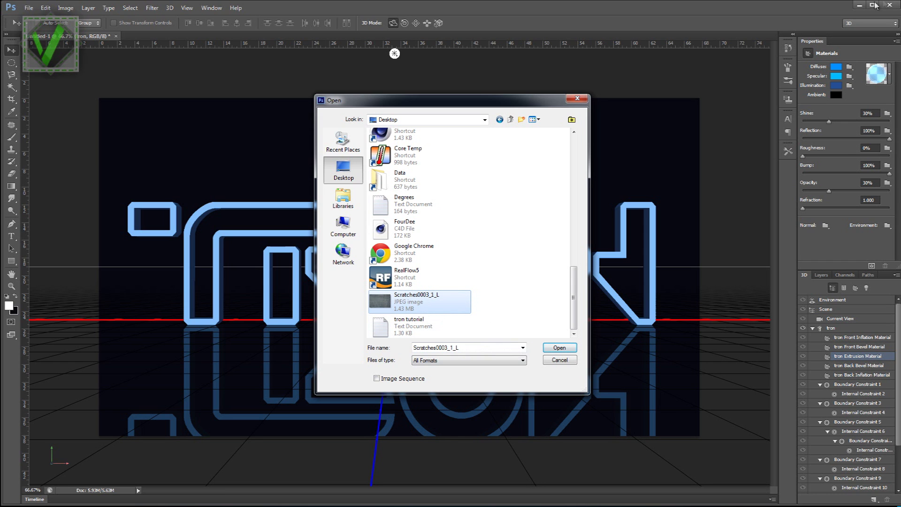
click(559, 360)
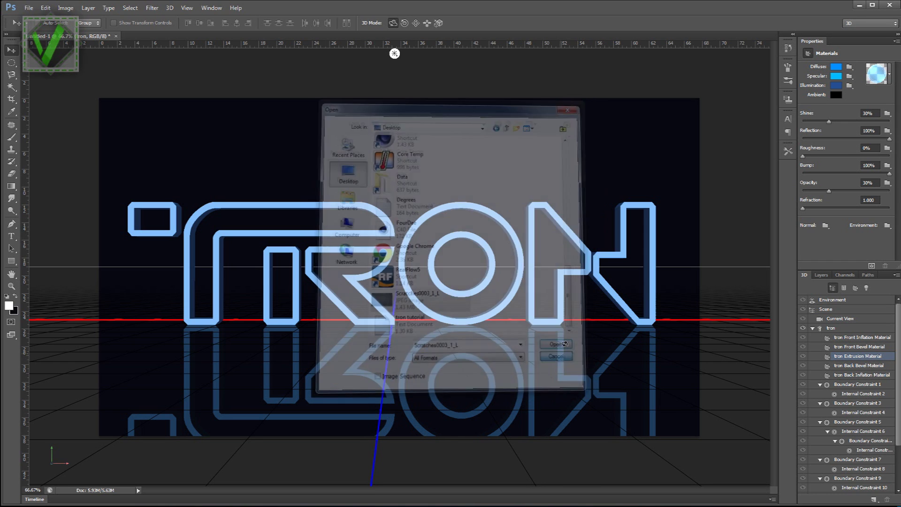
- Preview the Scratches0003_1_L image in Windows Photo Viewer, then return to the tron Extrusion Material
click(857, 7)
double_click(18, 316)
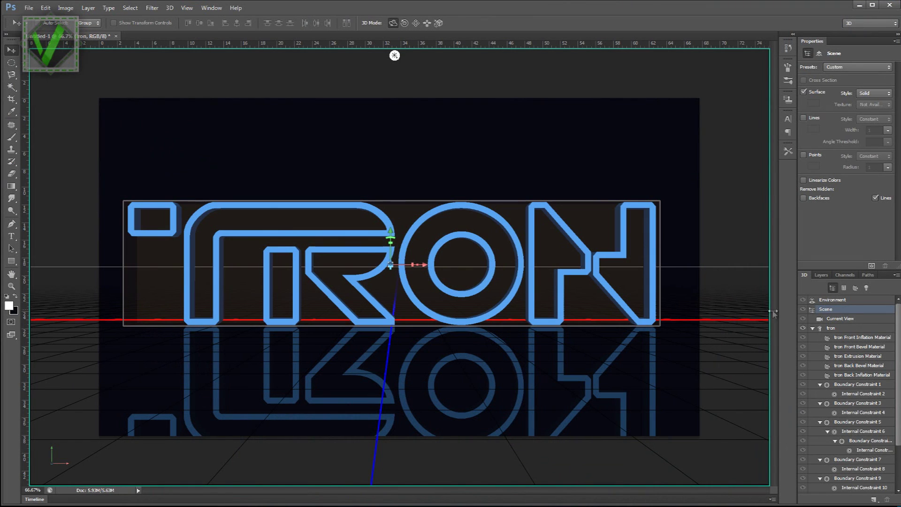
click(859, 356)
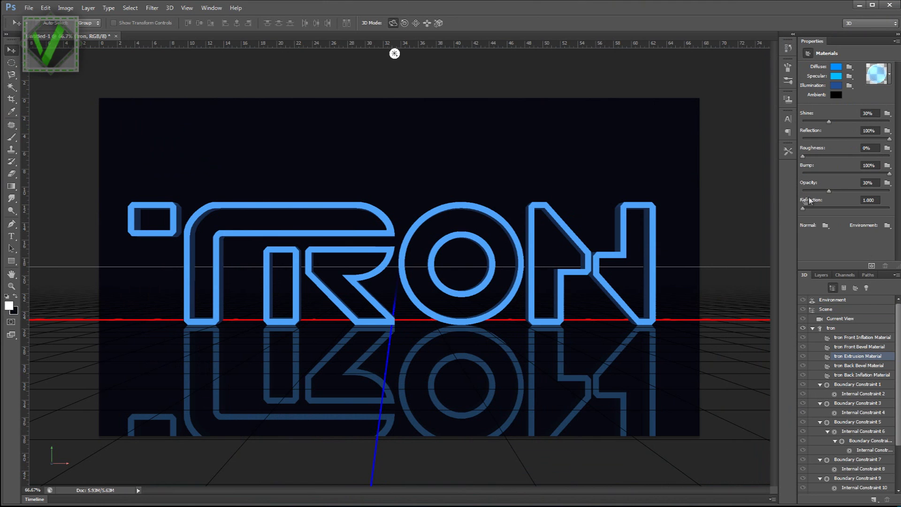
- Load Scratches0003_1_L from the Desktop as the extrusion's bump texture
click(887, 165)
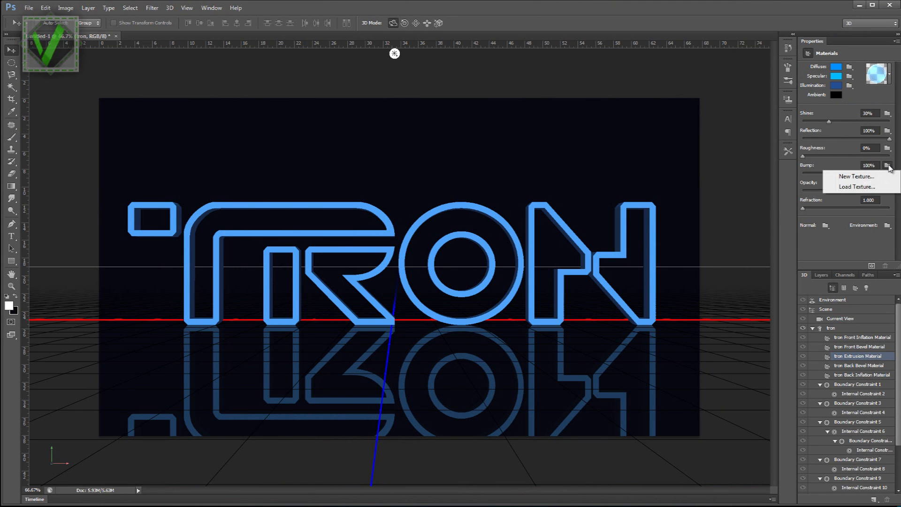
click(864, 187)
click(344, 169)
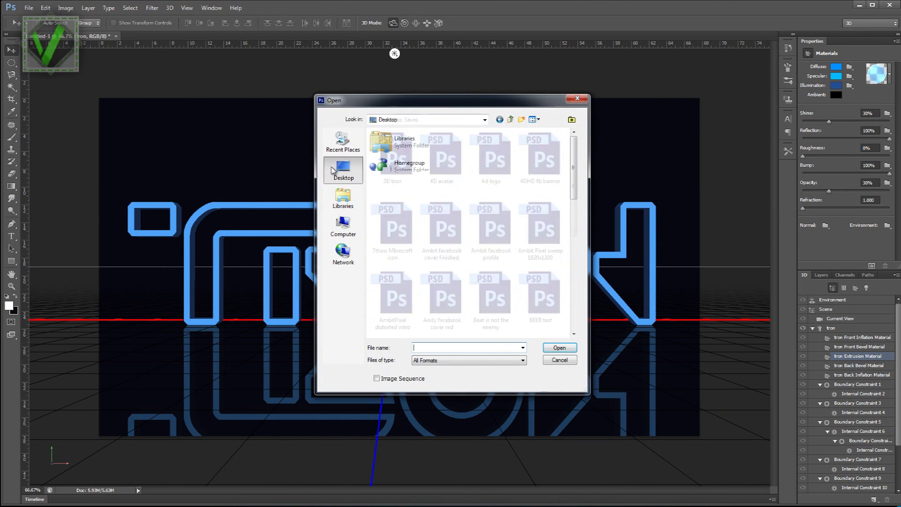
drag(574, 162, 573, 296)
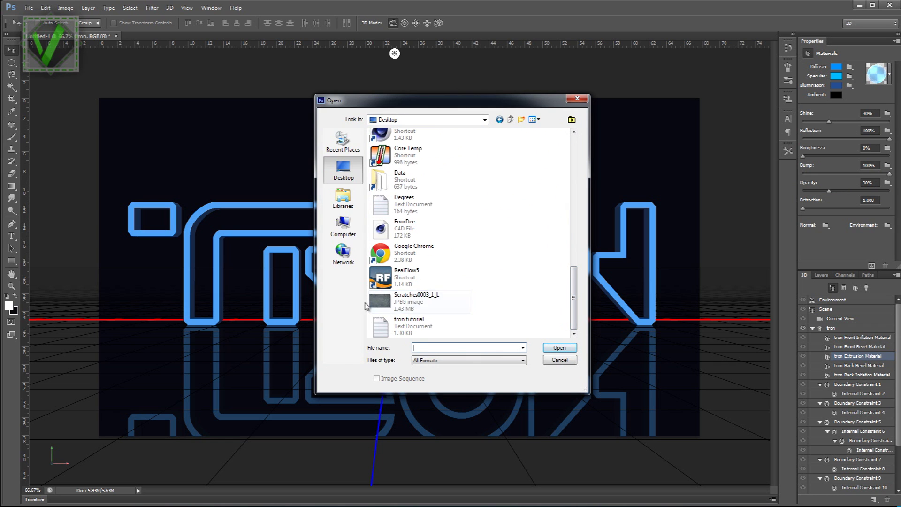
click(415, 301)
click(561, 347)
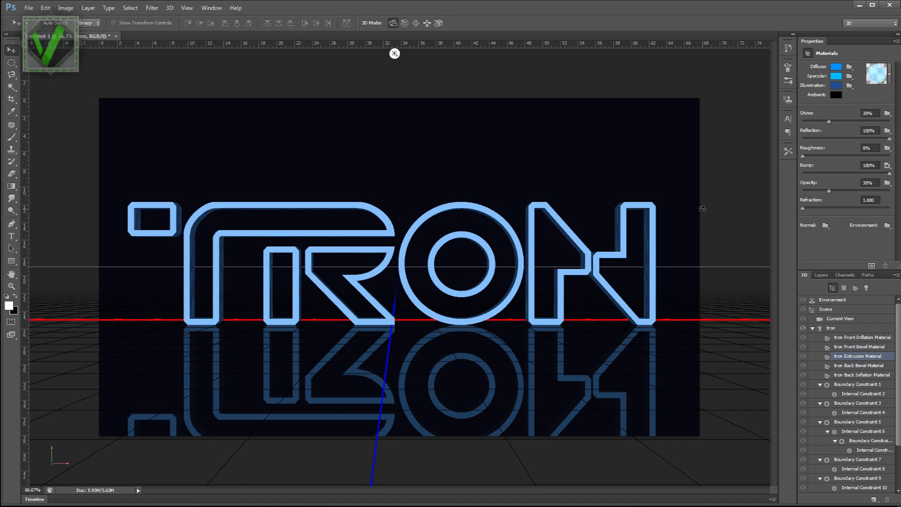
click(888, 167)
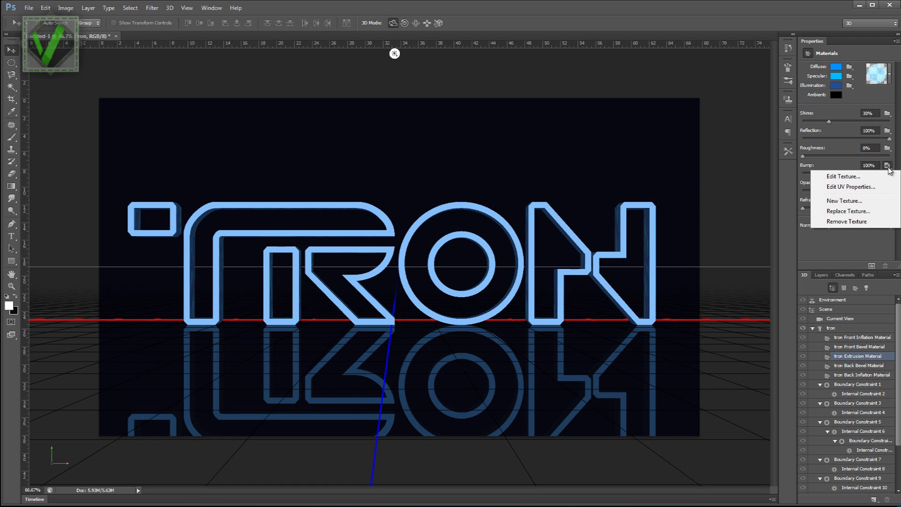
- Open the bump texture as a document, then start and cancel a Brightness/Contrast adjustment layer
click(860, 177)
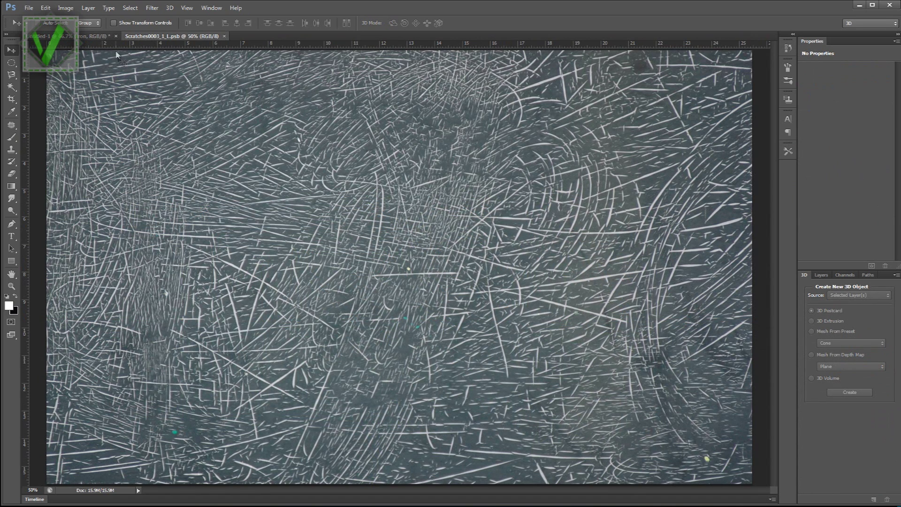
click(88, 8)
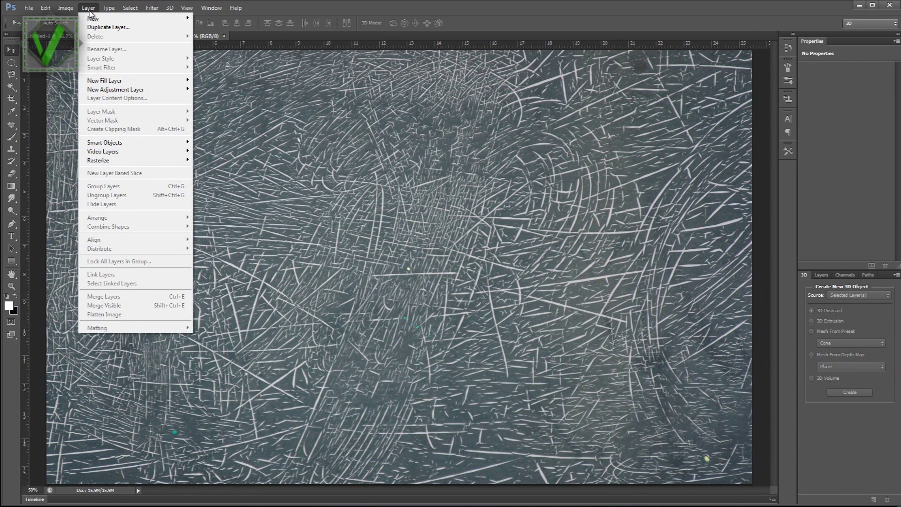
mouse_move(117, 90)
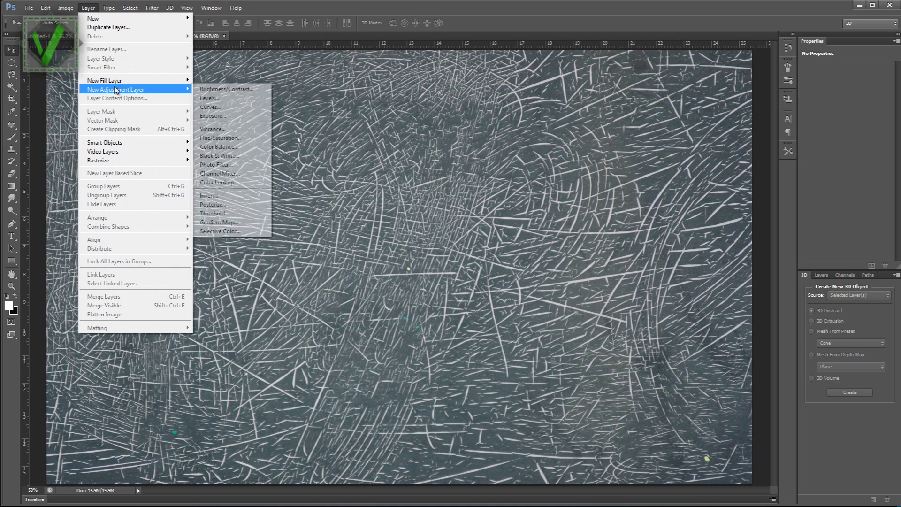
click(212, 91)
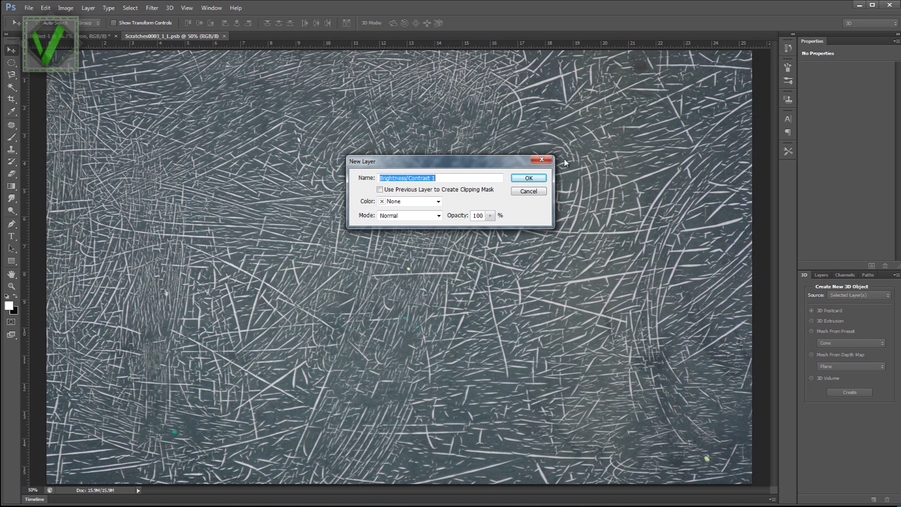
click(542, 160)
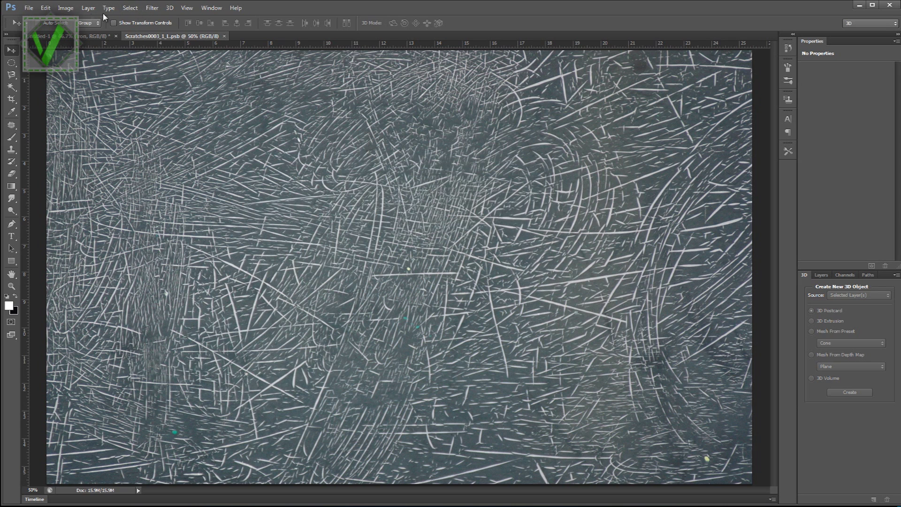
click(66, 10)
- Raise the scratch texture's contrast to 70 using legacy mode, save, and return to Untitled-1
mouse_move(79, 32)
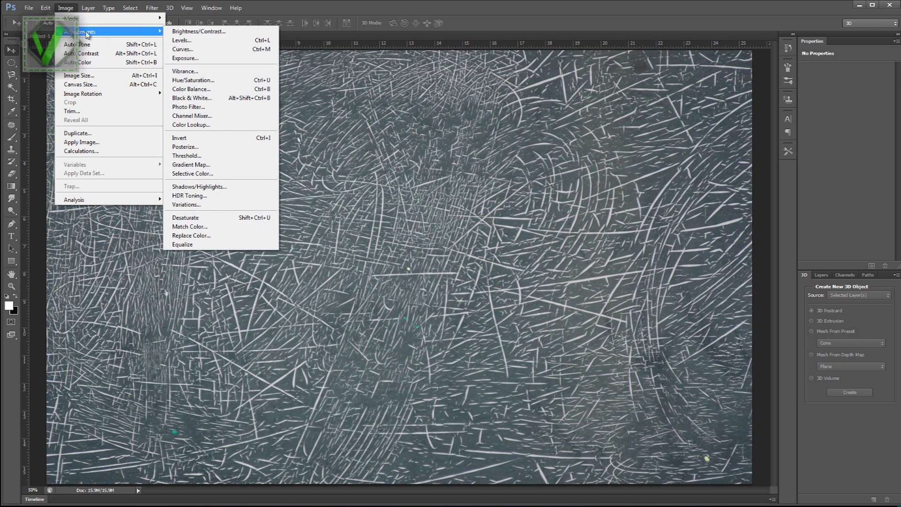
click(201, 31)
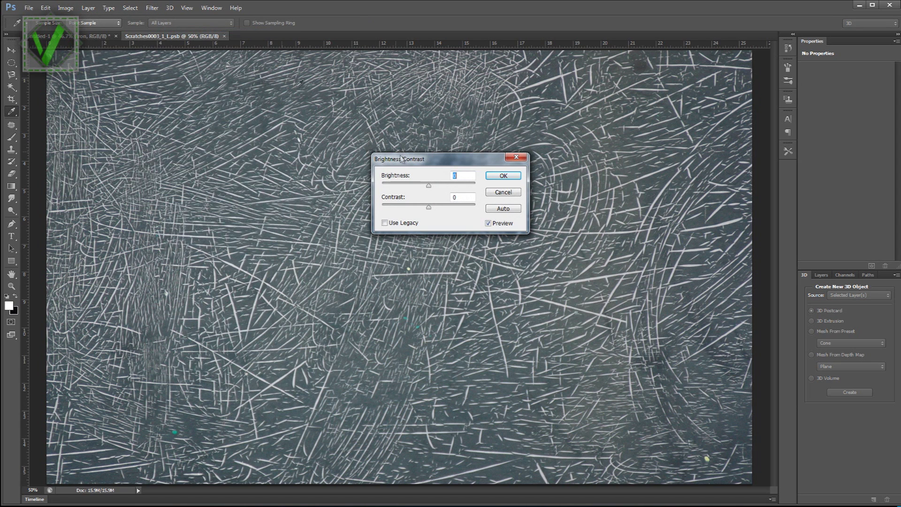
click(384, 224)
click(453, 198)
text(70)
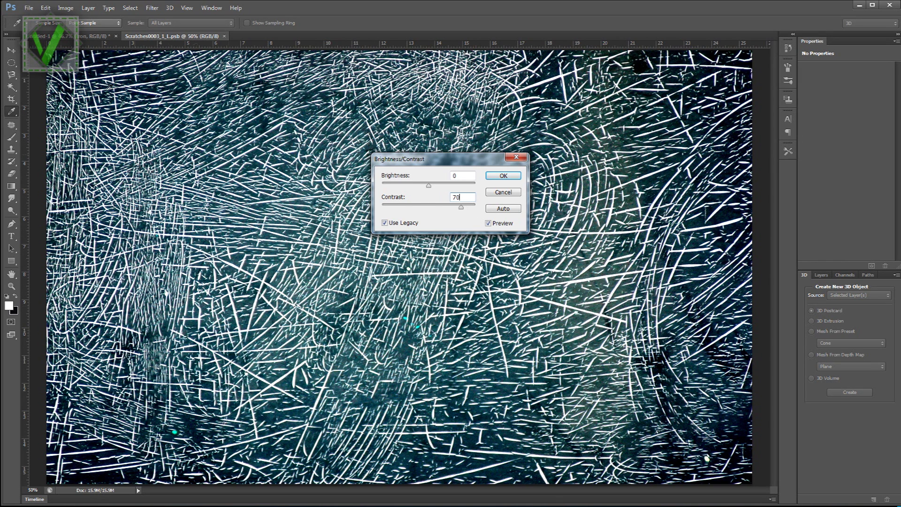
click(502, 176)
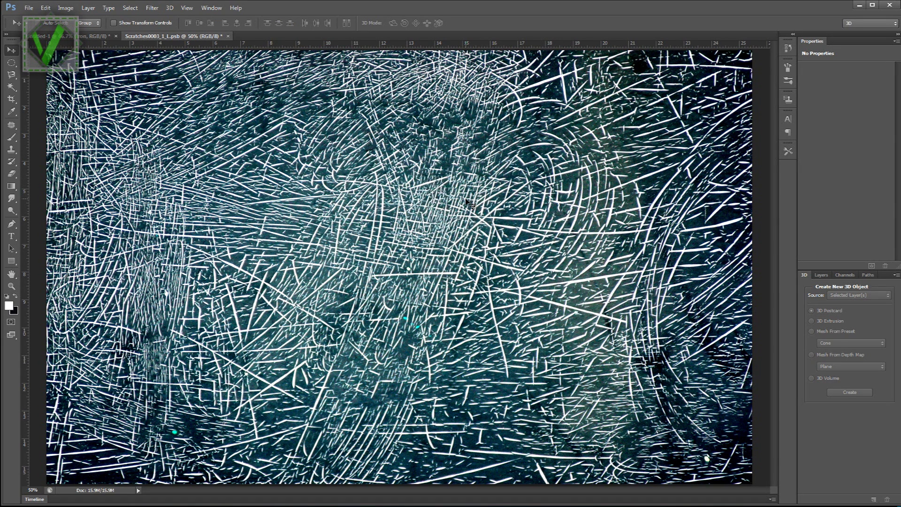
key(ctrl+s)
click(92, 36)
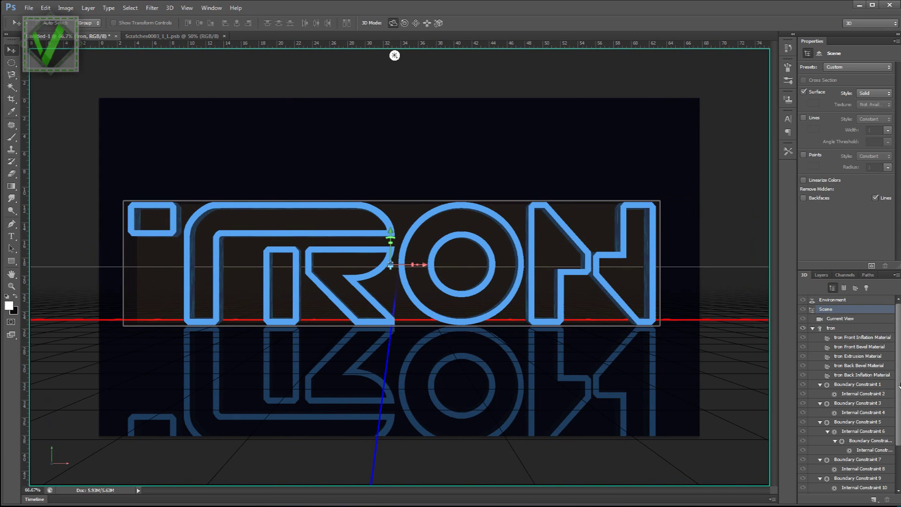
- Edit the extrusion bump texture's UV properties, entering 1 for U Scale and 10 for V Scale
click(864, 347)
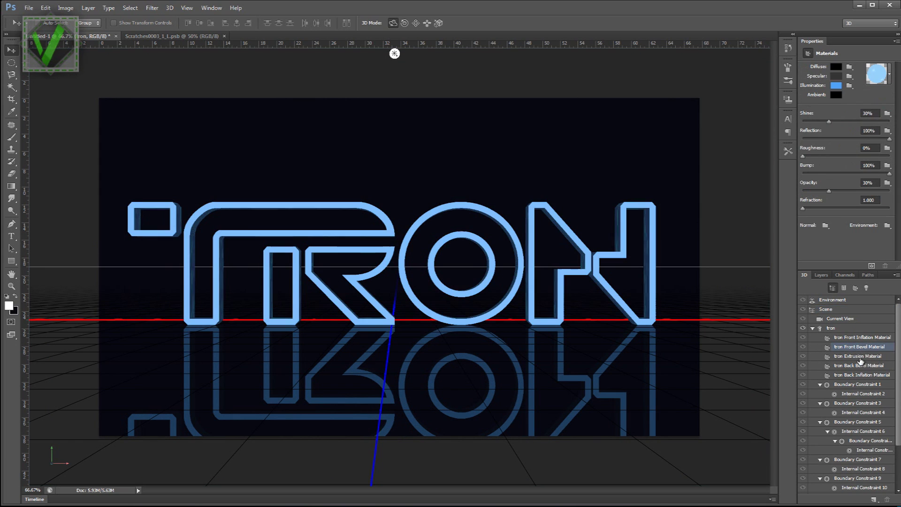
click(855, 356)
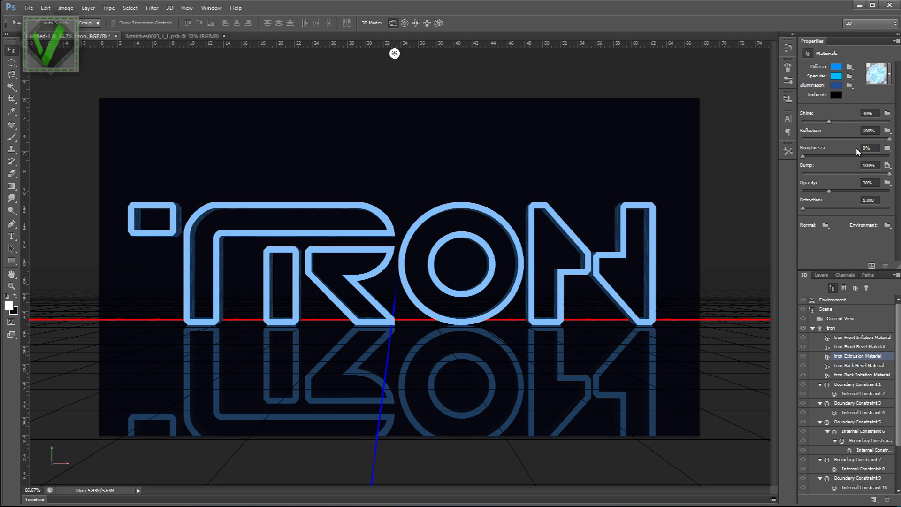
click(888, 165)
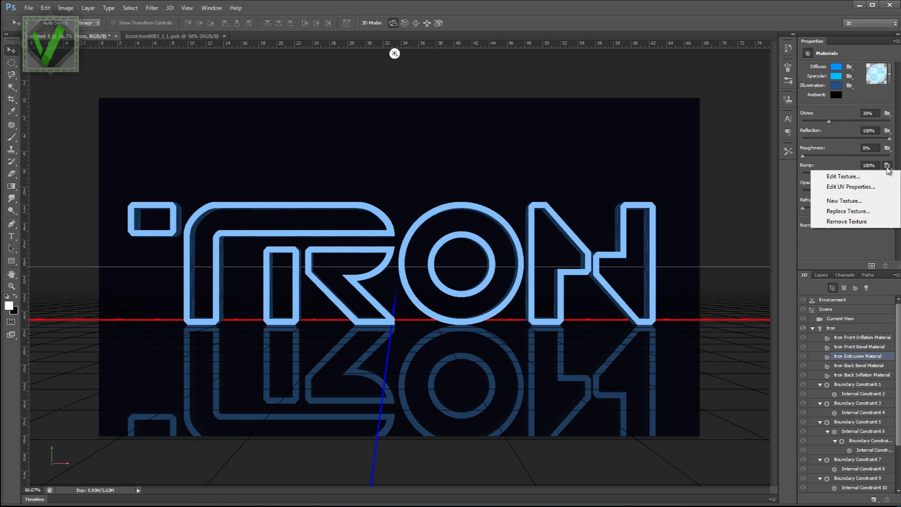
click(857, 187)
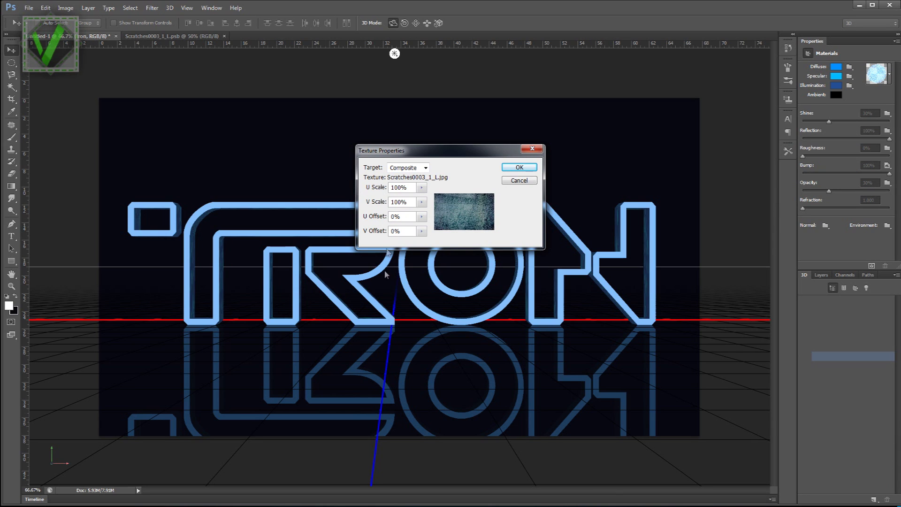
drag(408, 188, 366, 190)
text(1)
key(Tab)
text(10)
key(Return)
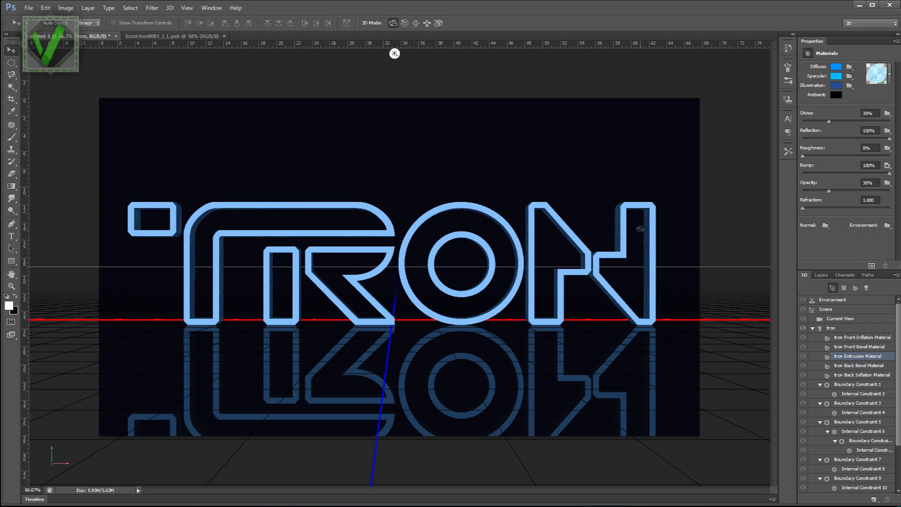
- Start a test render, stop it, and show the Layers panel
click(874, 268)
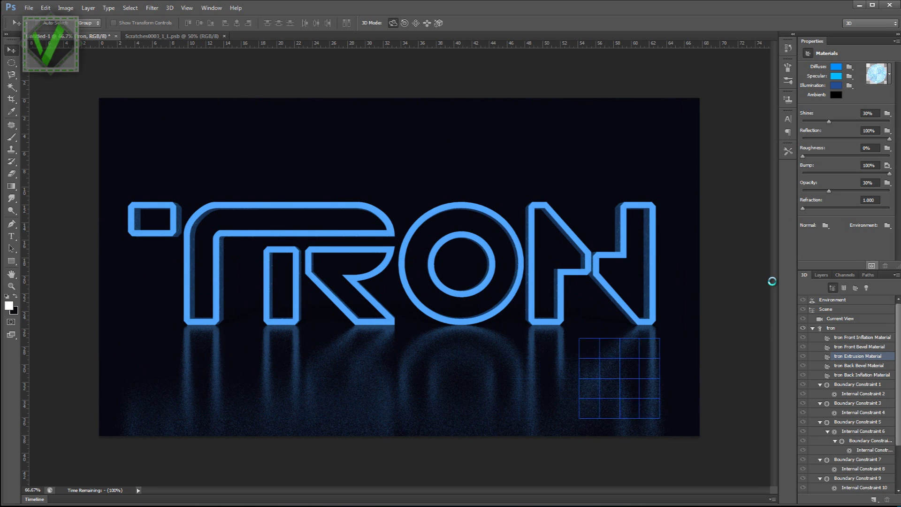
click(337, 449)
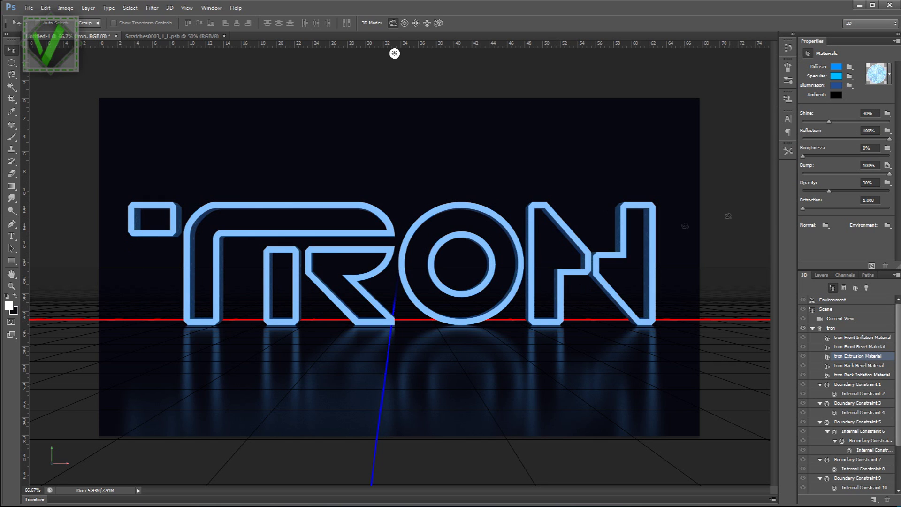
click(820, 277)
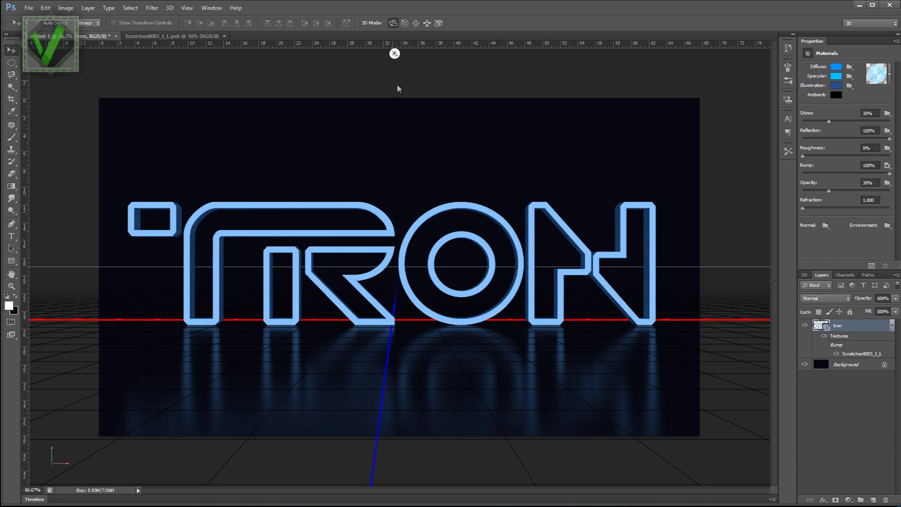
- Add an Inner Glow effect to the tron layer and move the Layer Style dialog aside
click(88, 8)
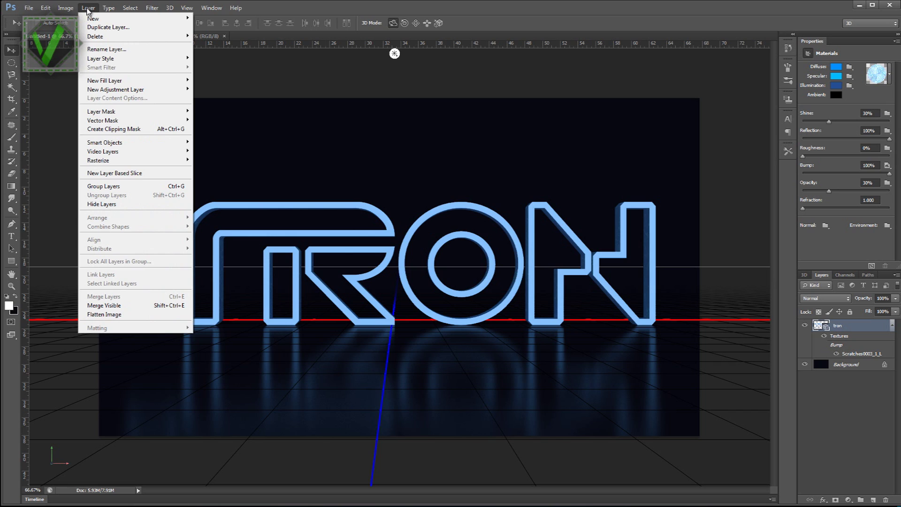
mouse_move(178, 59)
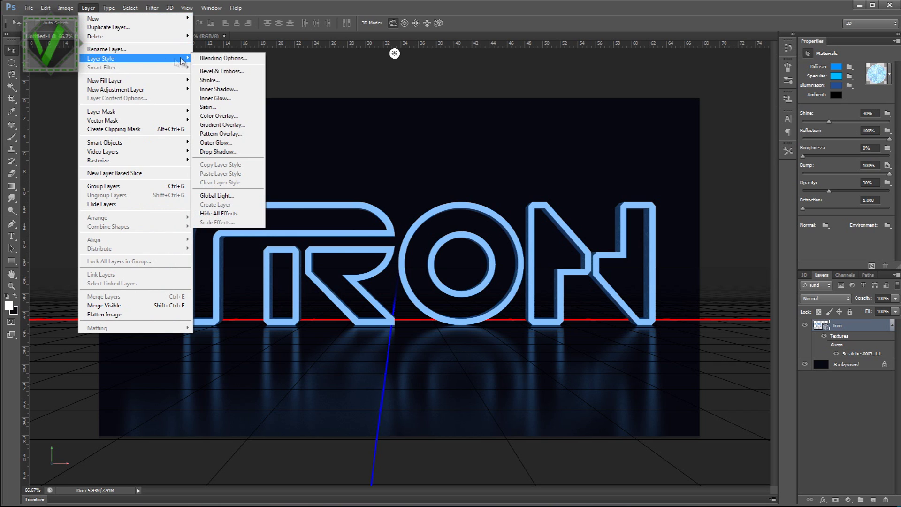
click(229, 98)
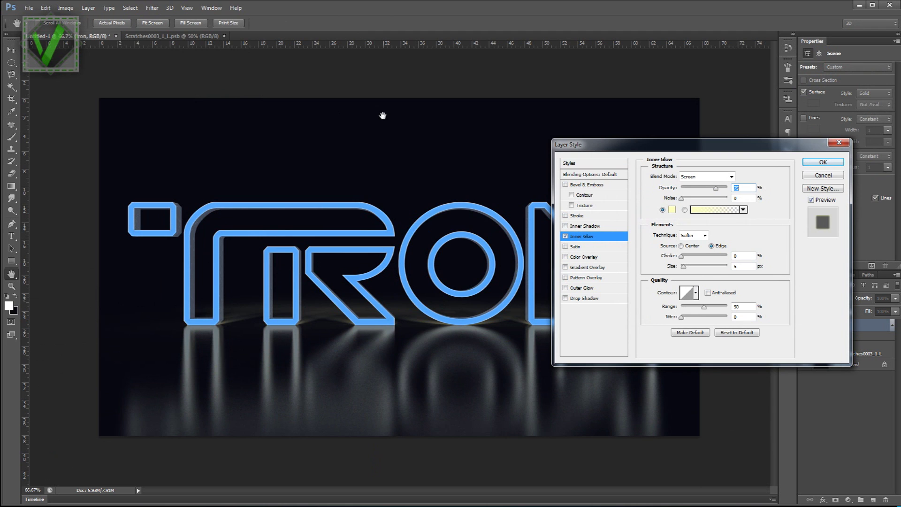
drag(575, 144, 493, 124)
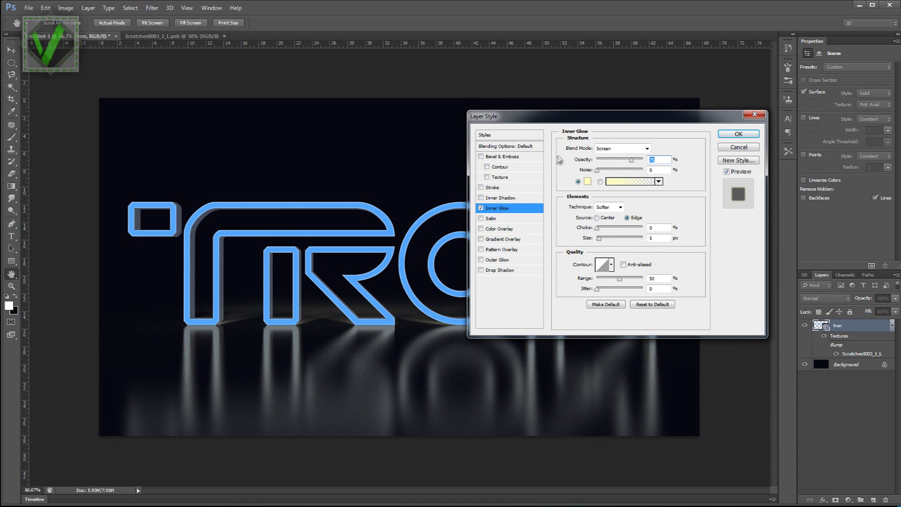
- Set the inner glow colour to pale hex ebf7ff
click(587, 181)
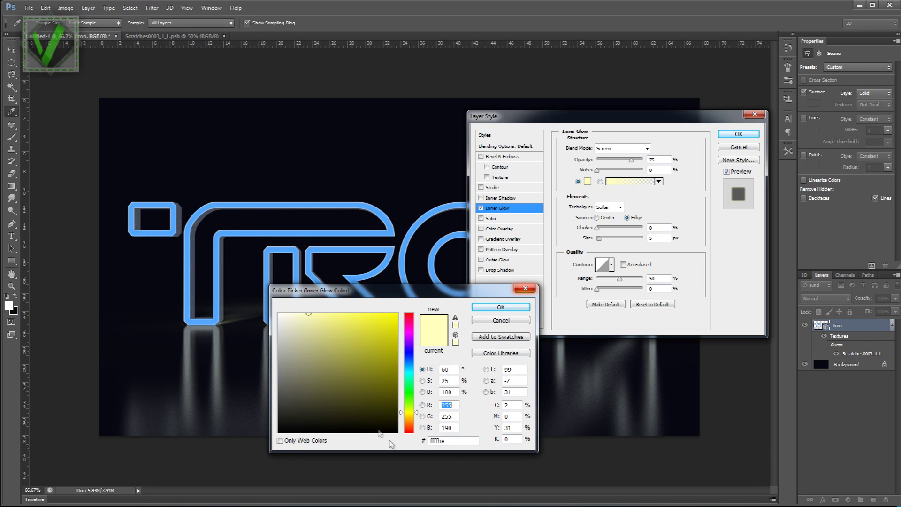
click(455, 441)
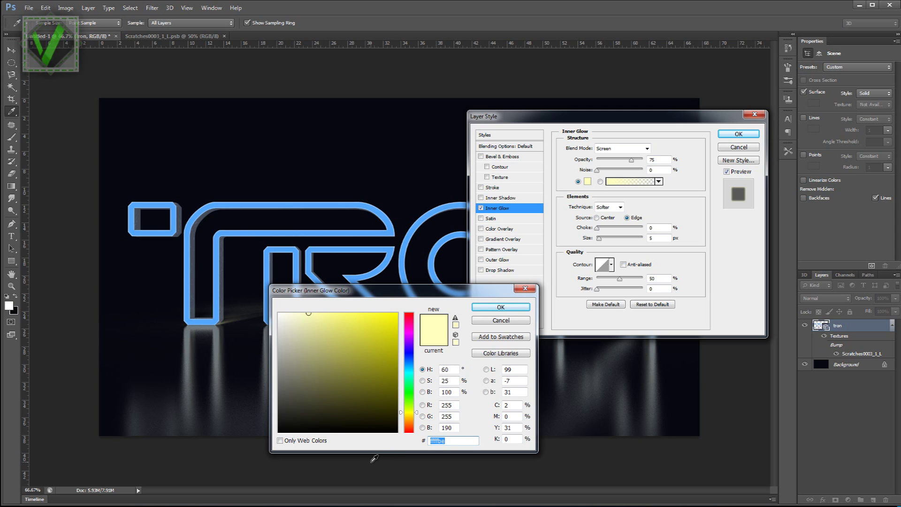
text(ebf)
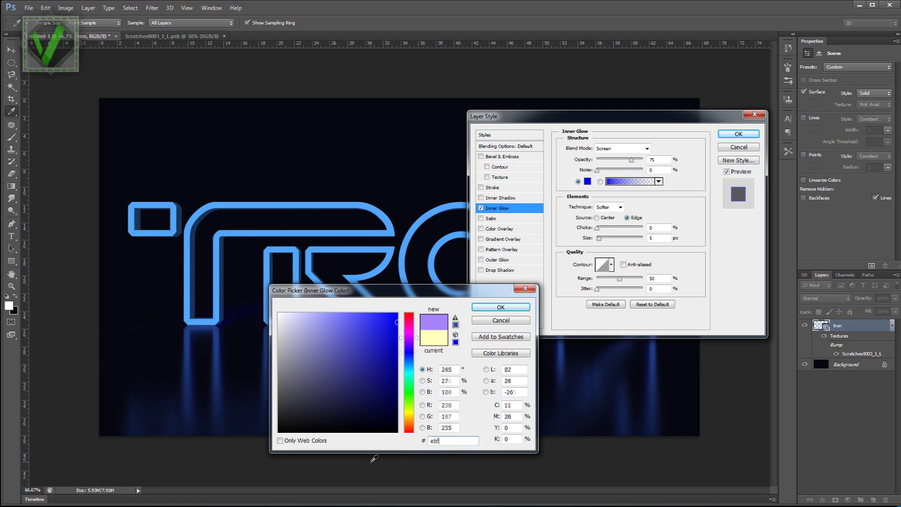
text(7)
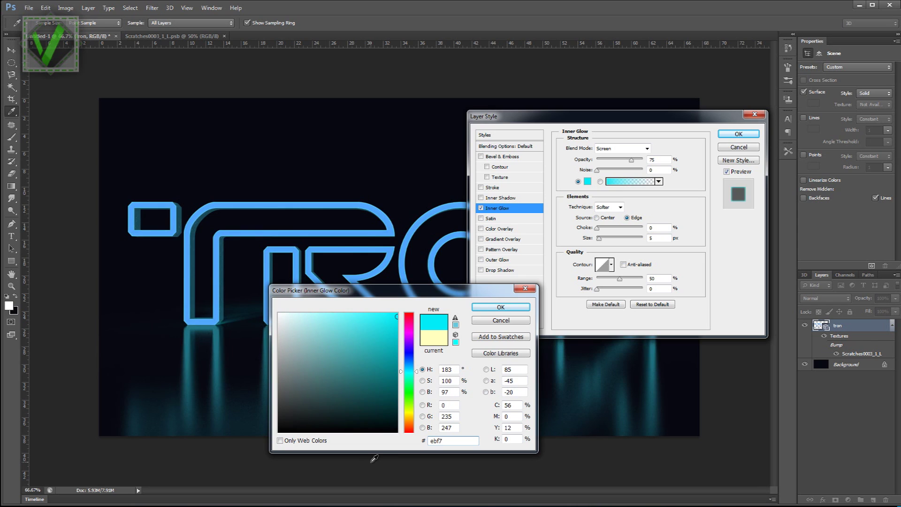
text(ff)
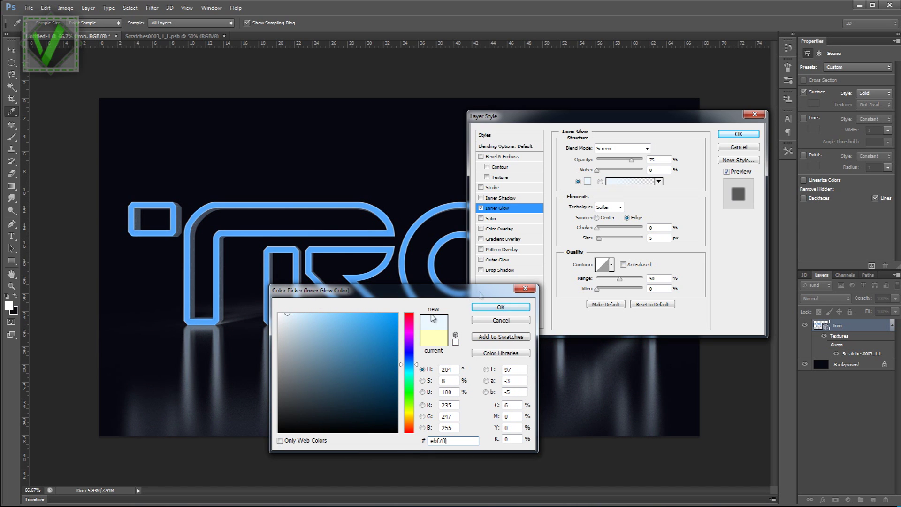
click(491, 307)
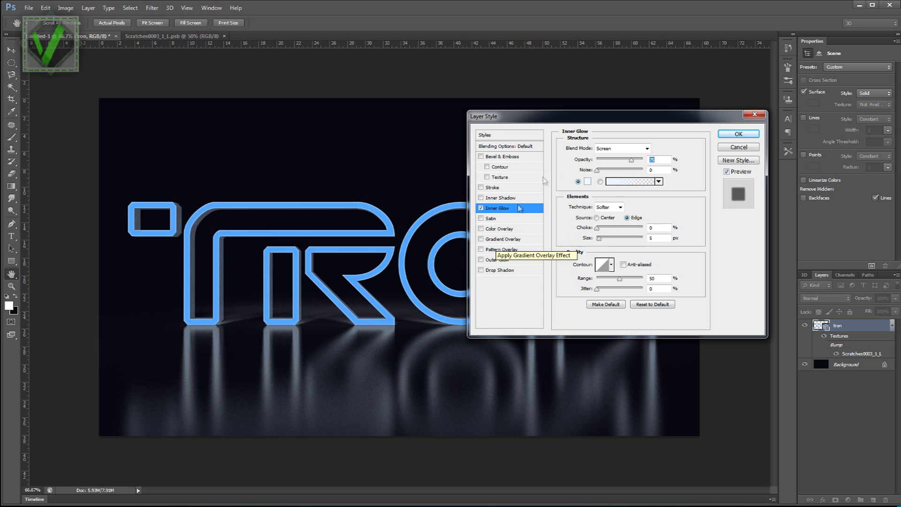
- Set inner glow to 100% opacity, Vivid Light, Precise technique, Center source, range 30
drag(631, 160, 657, 165)
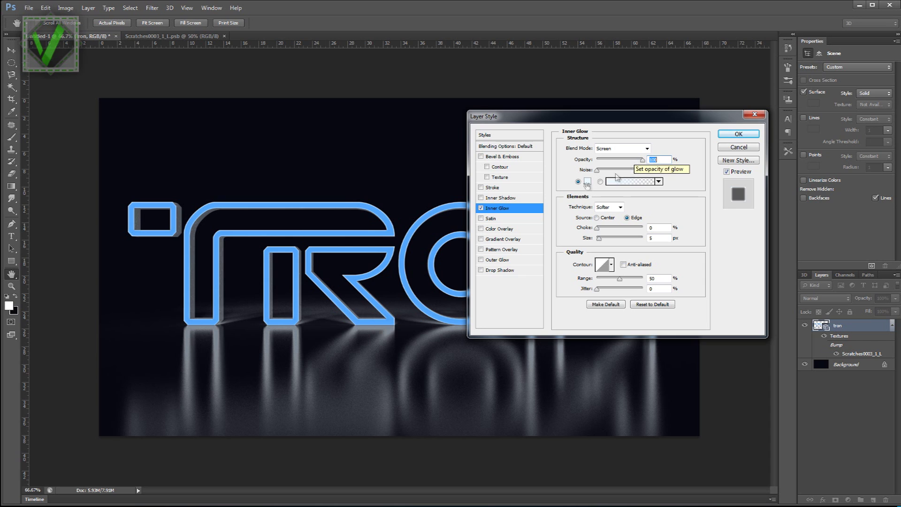
click(611, 149)
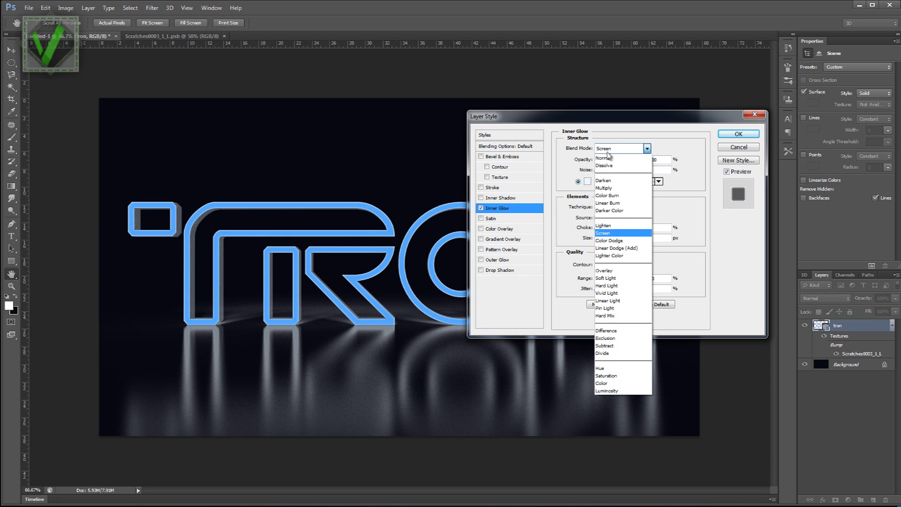
click(614, 299)
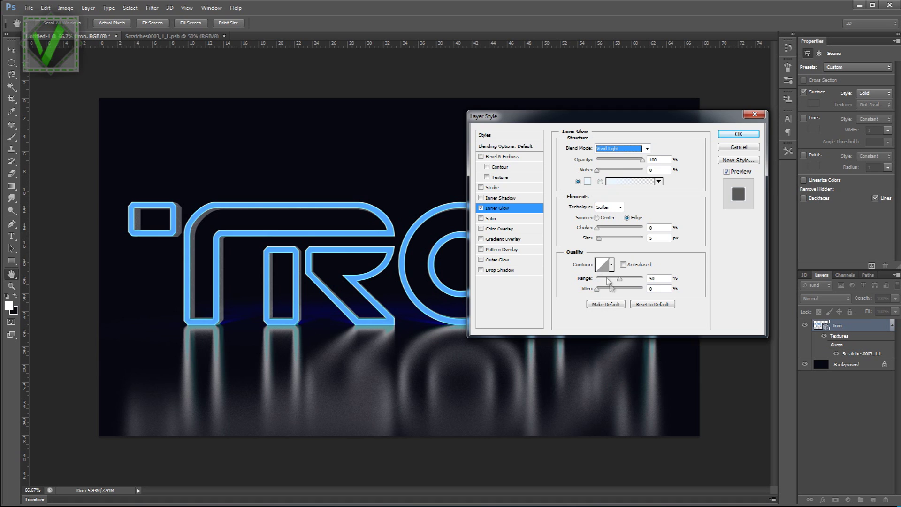
click(605, 207)
click(613, 225)
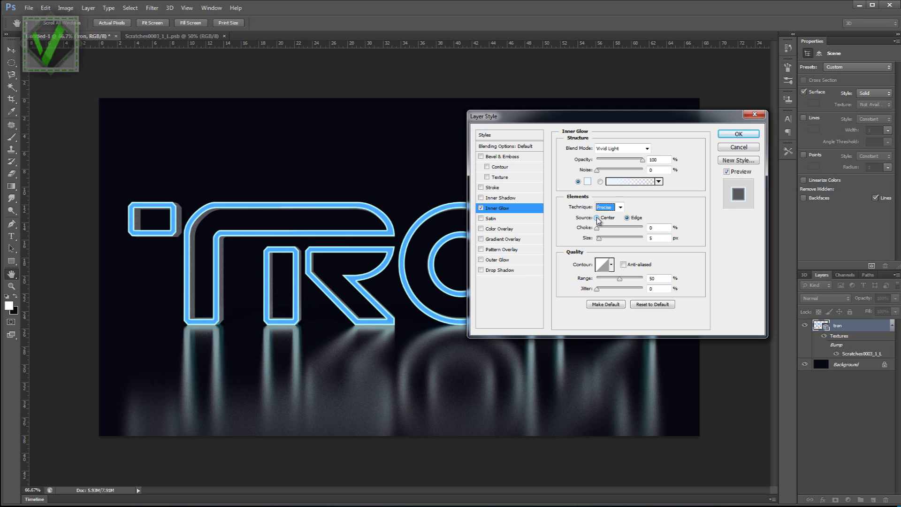
click(597, 217)
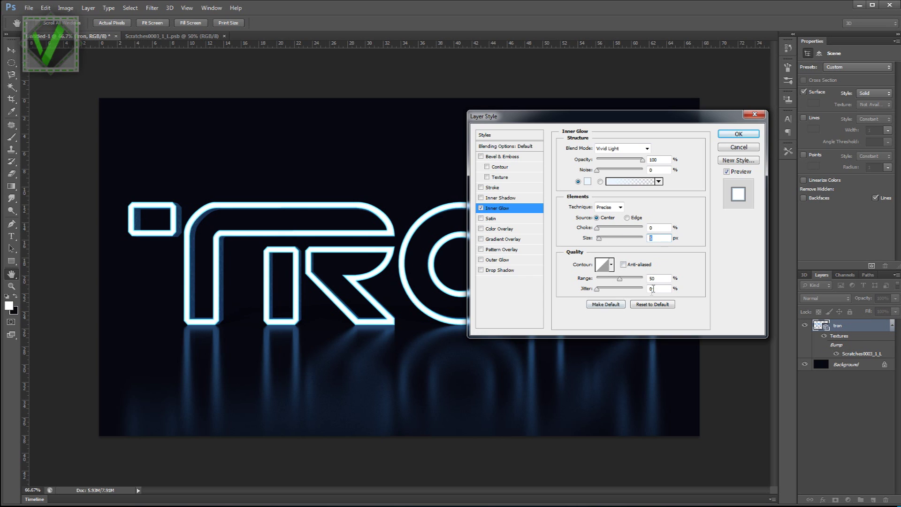
click(624, 277)
text(30)
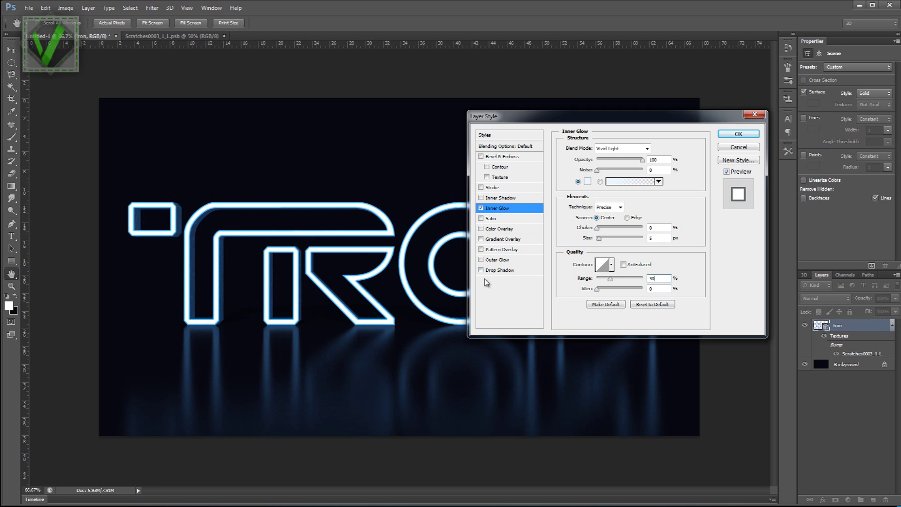
- Enable Outer Glow with the blue colour 0d75d7
click(493, 261)
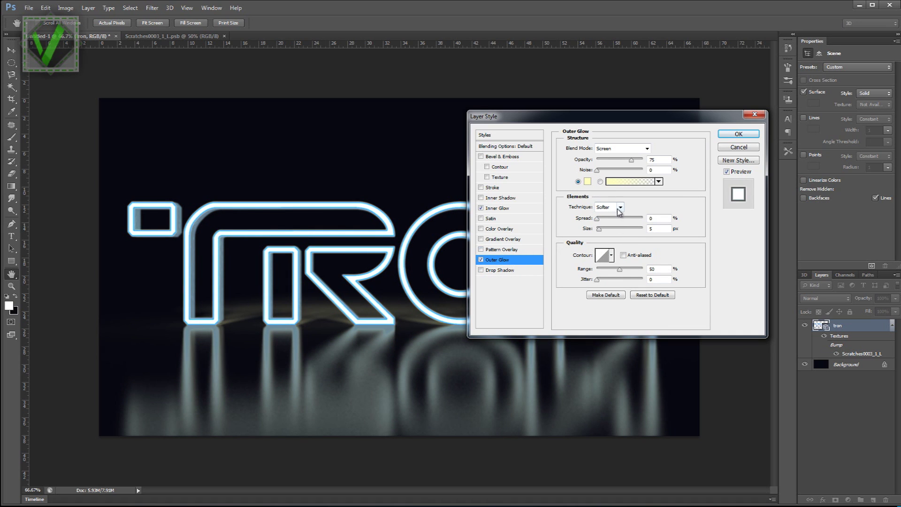
click(588, 181)
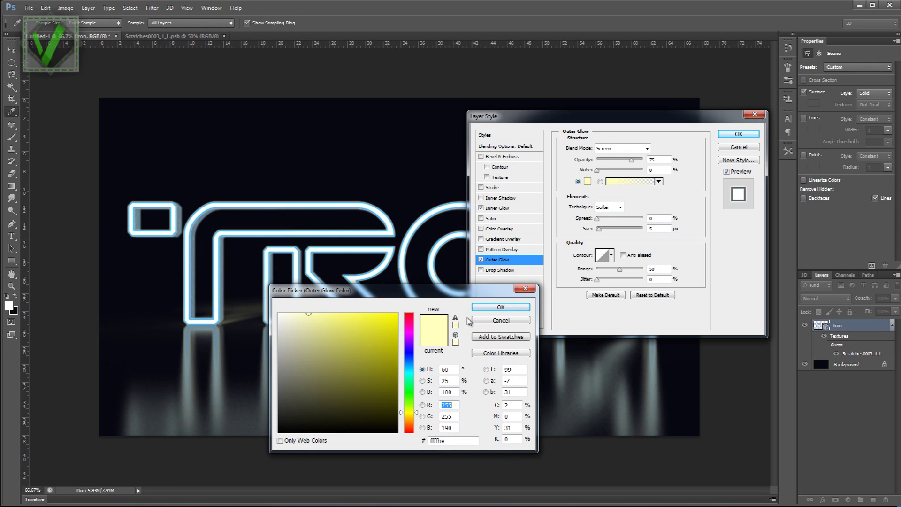
click(454, 442)
text(0d)
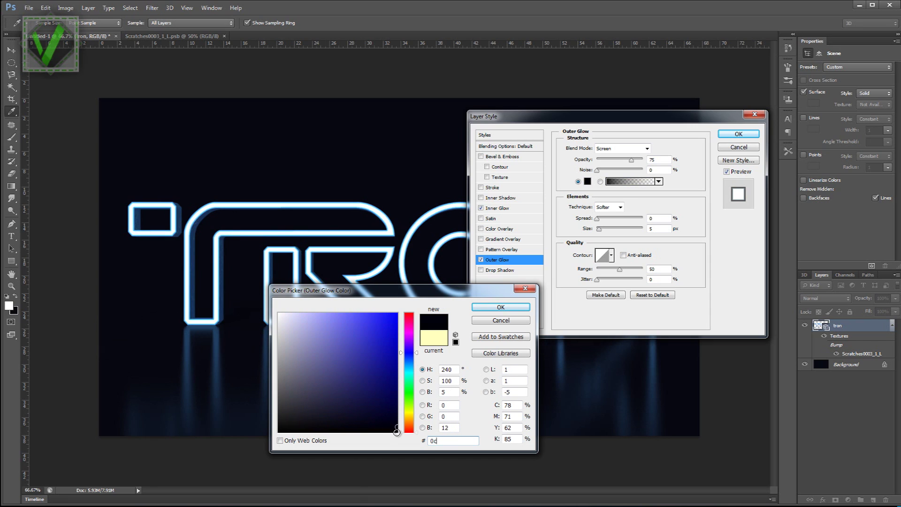
text(75)
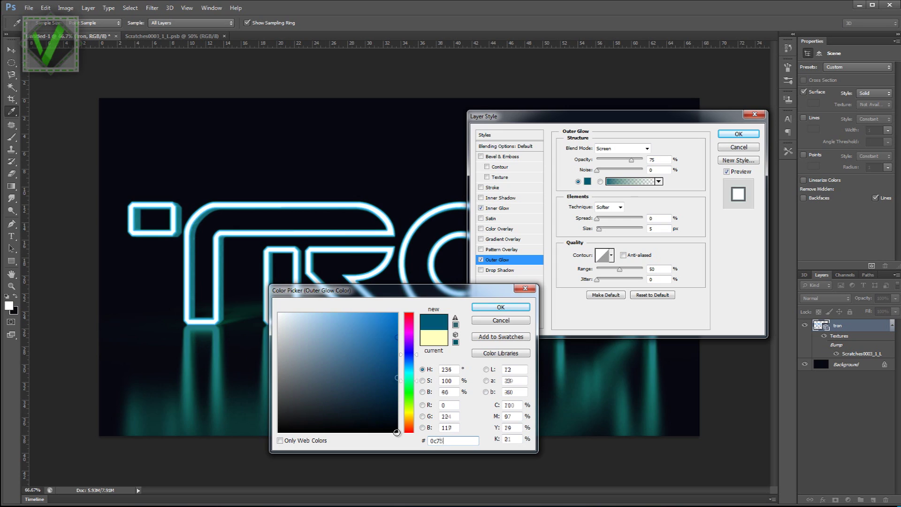
text(d7)
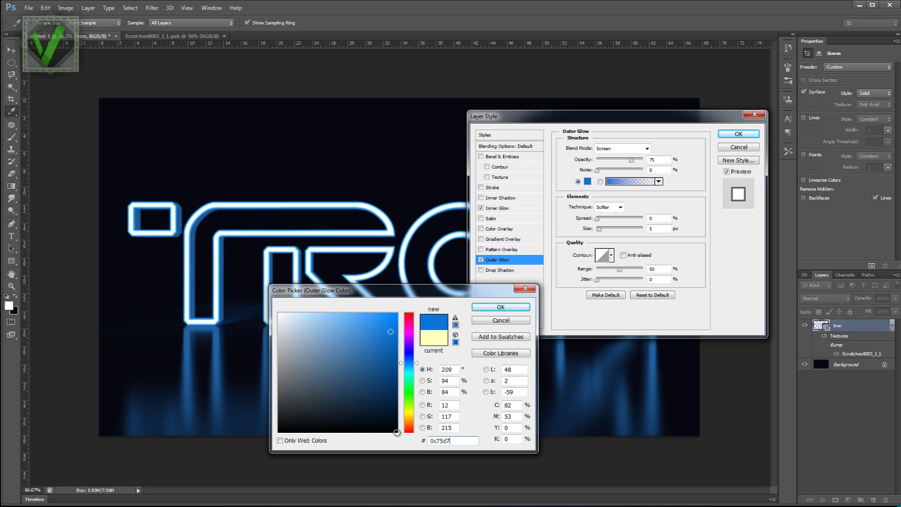
click(488, 312)
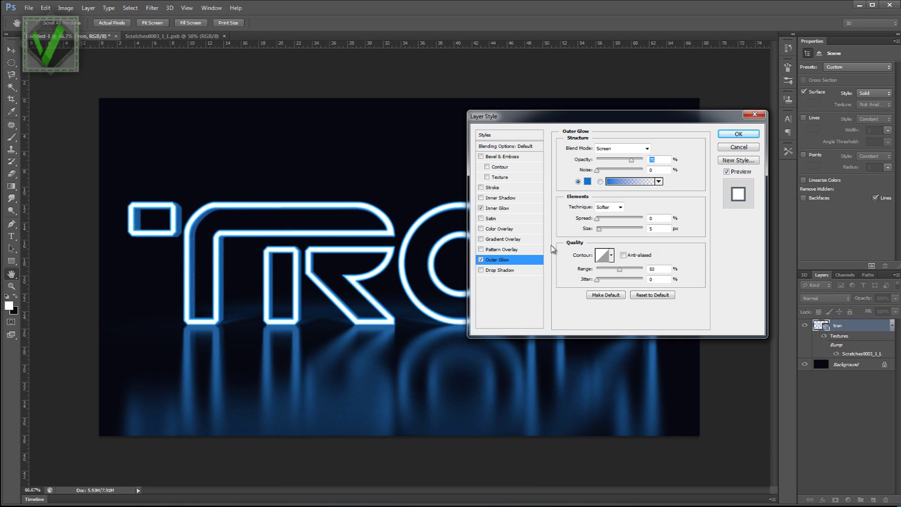
- Set the outer glow to Linear Dodge (Add), size 50 px, range 100
click(620, 150)
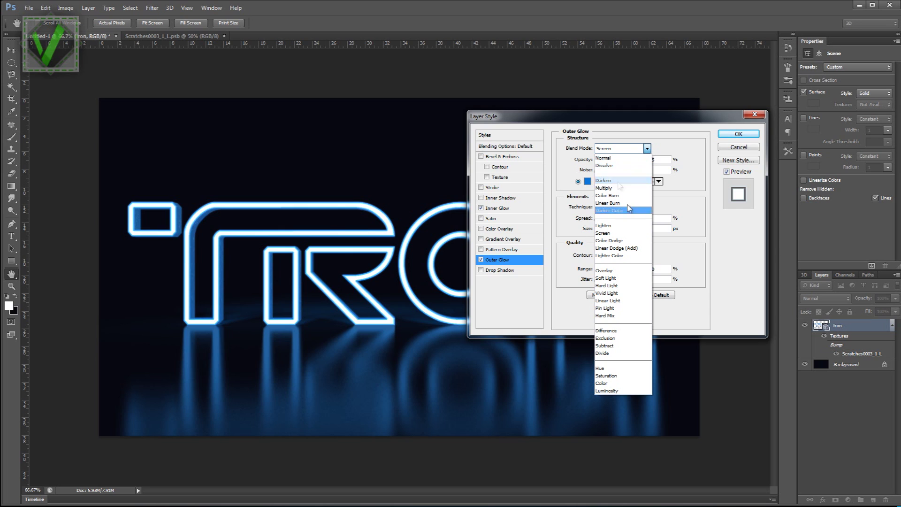
click(632, 249)
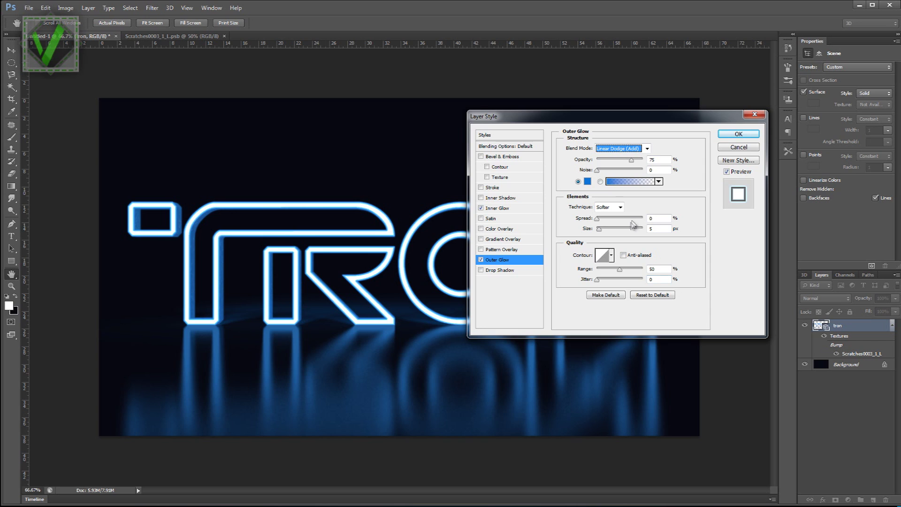
click(652, 230)
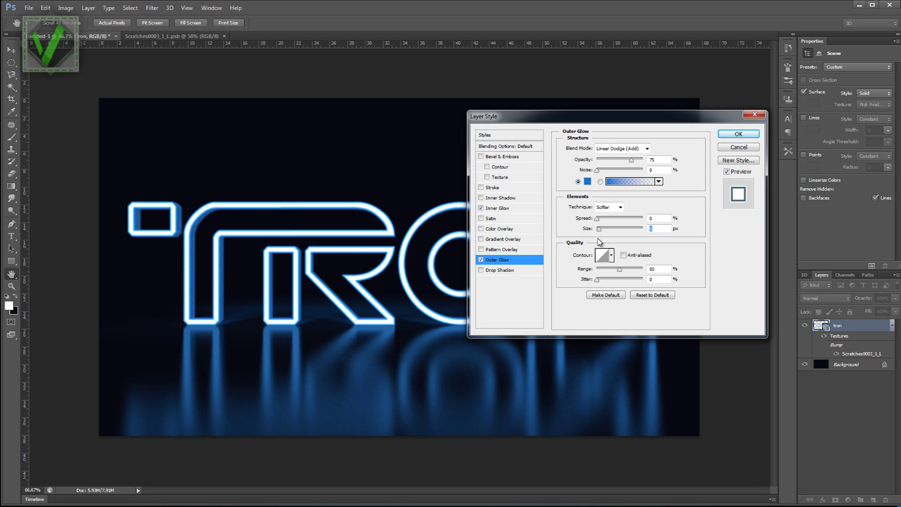
text(50)
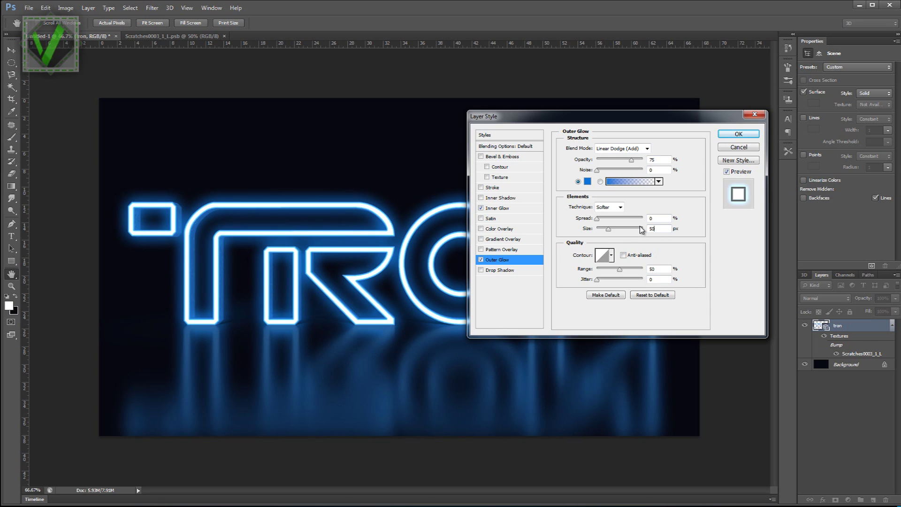
click(664, 270)
text(100)
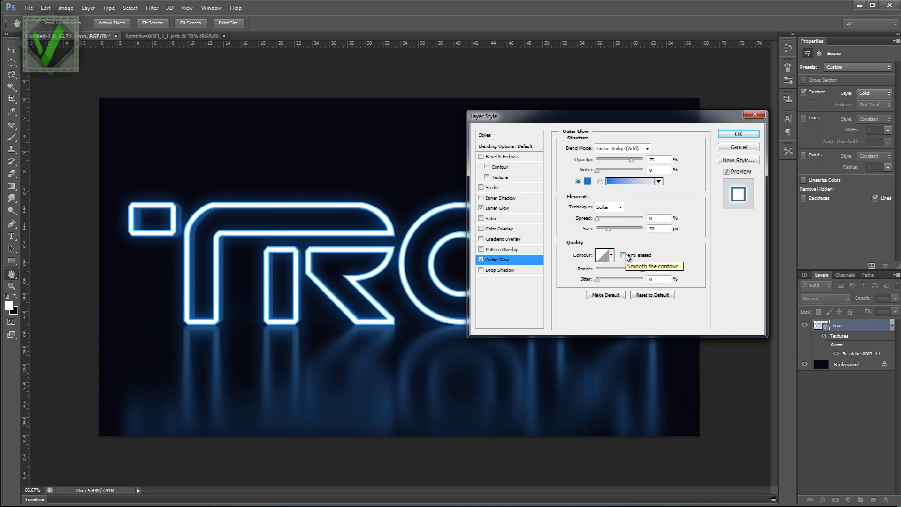
- Apply the glow styles, save the image as the 'tron tut' PNG, then minimize Photoshop
click(738, 135)
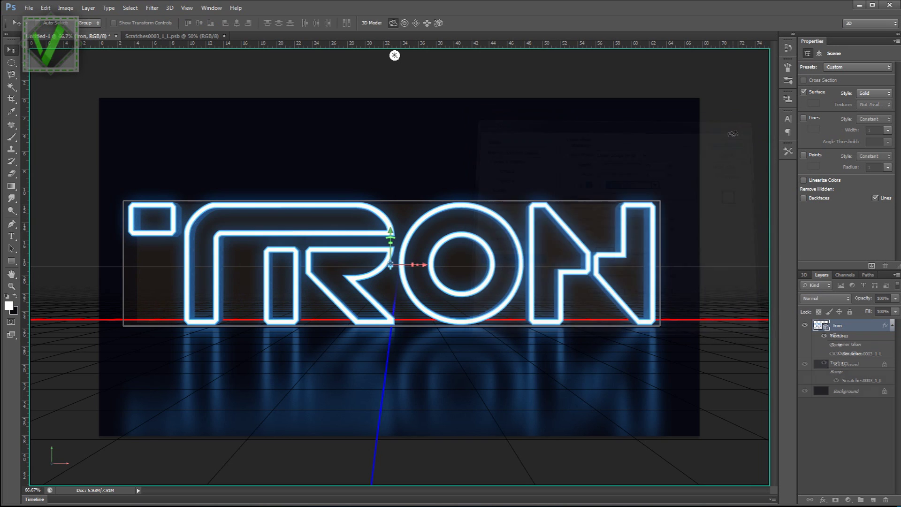
click(29, 8)
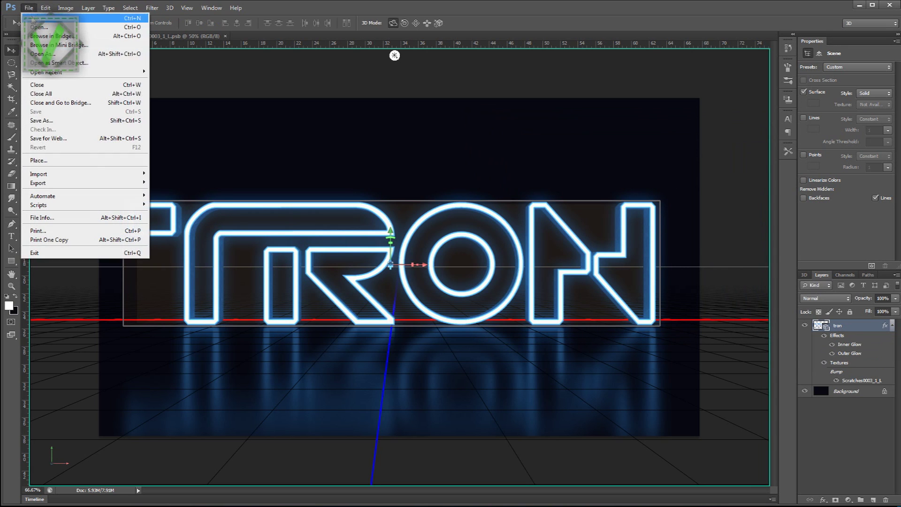
click(41, 120)
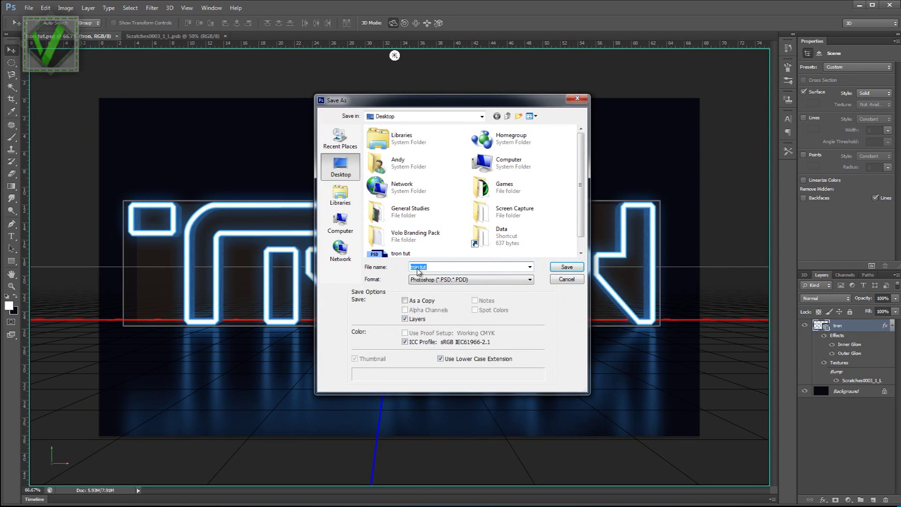
click(432, 280)
click(429, 392)
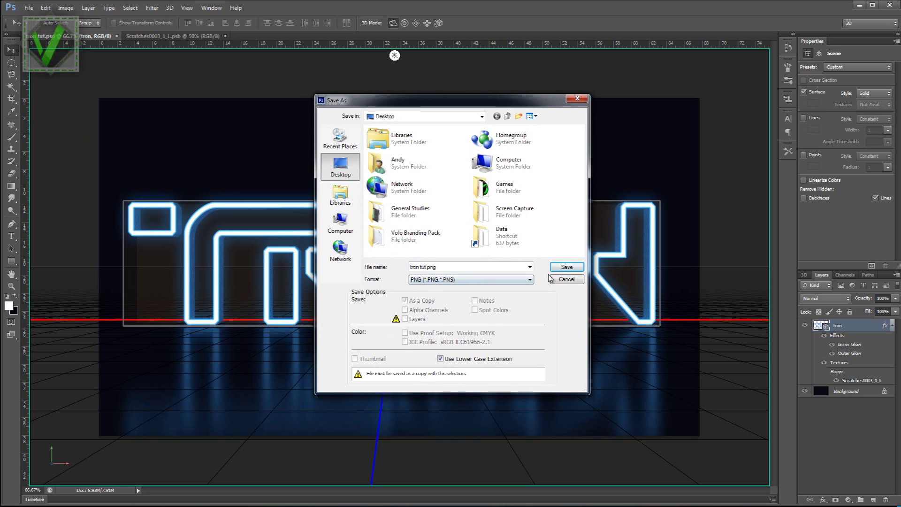
click(561, 267)
click(477, 175)
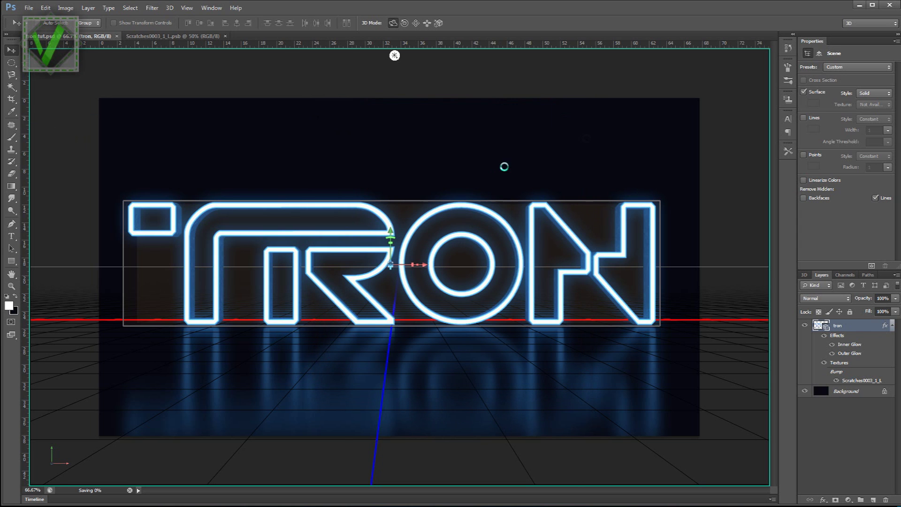
click(856, 6)
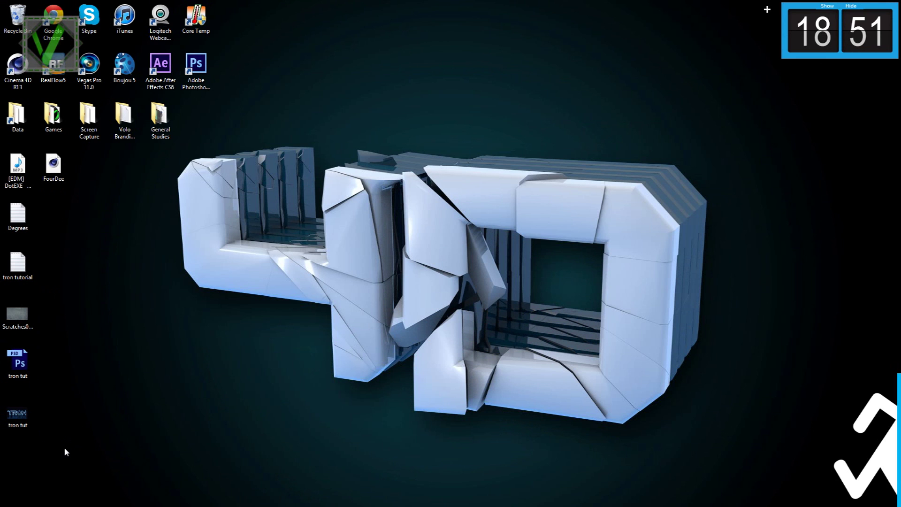
- Open the tron tut PNG from the desktop in Windows Photo Viewer
double_click(22, 412)
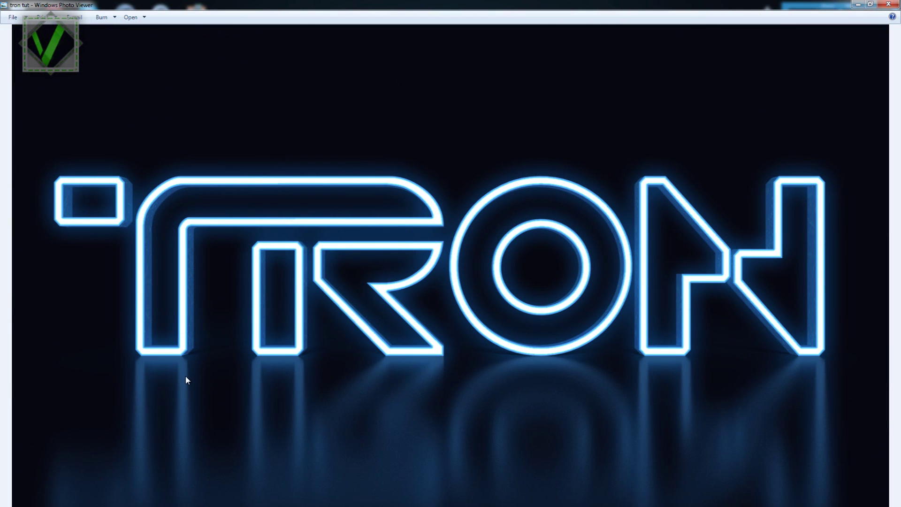